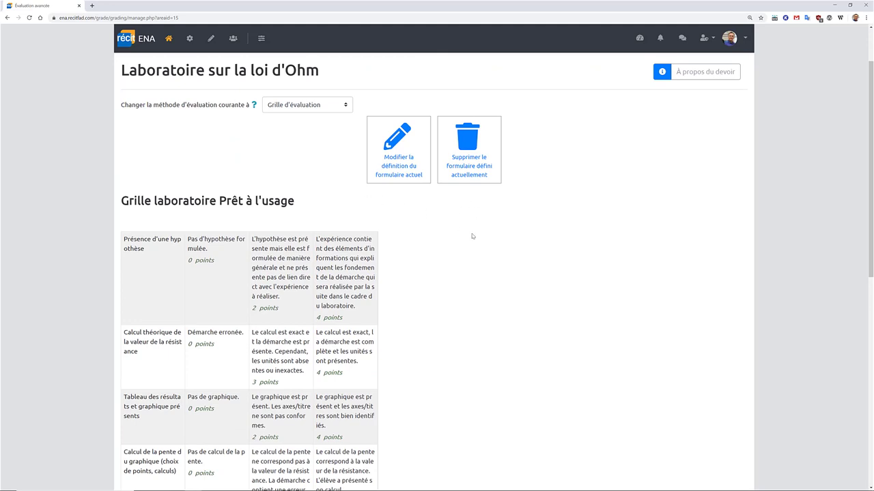
- Examine the criteria, performance levels and options of the "Grille laboratoire Prêt à l'usage" grading rubric
{"action": "scroll", "coordinate": [498, 251], "scroll_direction": "down", "scroll_amount": 1}
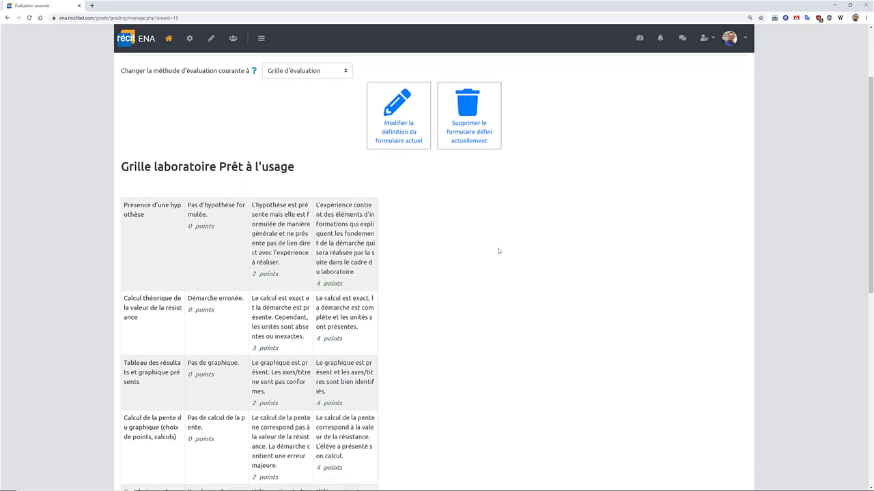
{"action": "scroll", "coordinate": [498, 251], "scroll_direction": "down", "scroll_amount": 1}
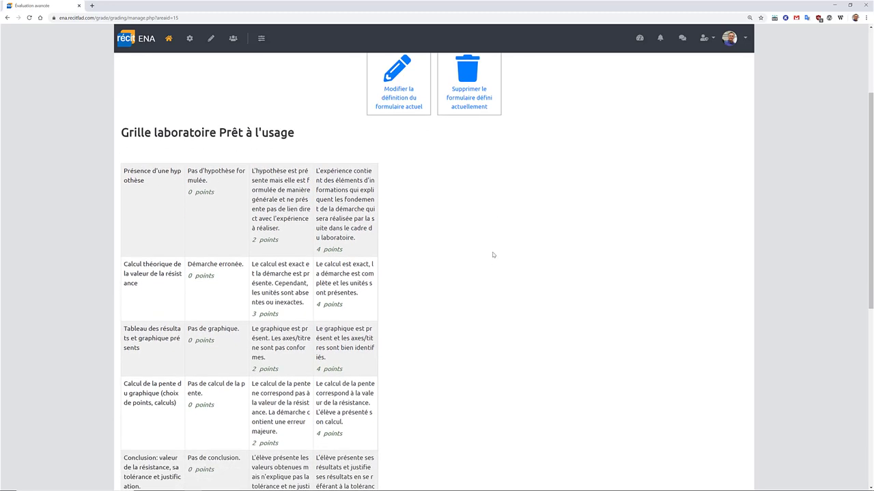
{"action": "scroll", "coordinate": [197, 193], "scroll_direction": "down", "scroll_amount": 1}
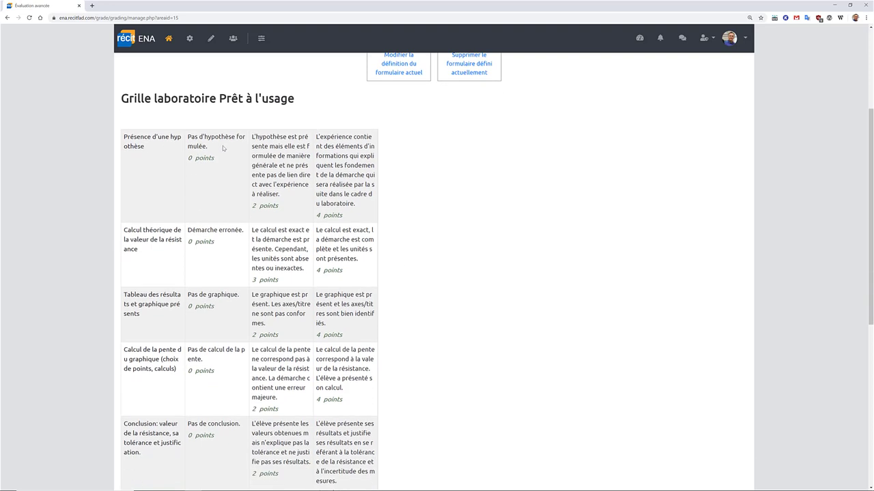
{"action": "scroll", "coordinate": [223, 148], "scroll_direction": "down", "scroll_amount": 1}
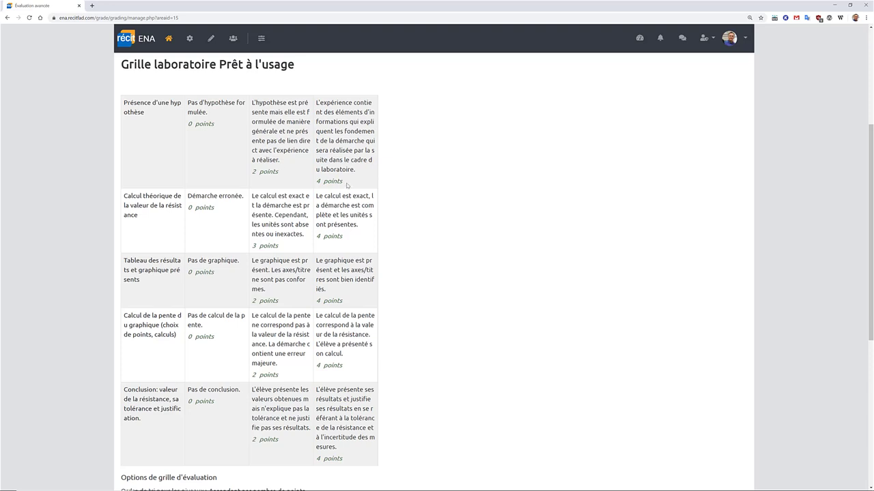
{"action": "scroll", "coordinate": [334, 198], "scroll_direction": "down", "scroll_amount": 2}
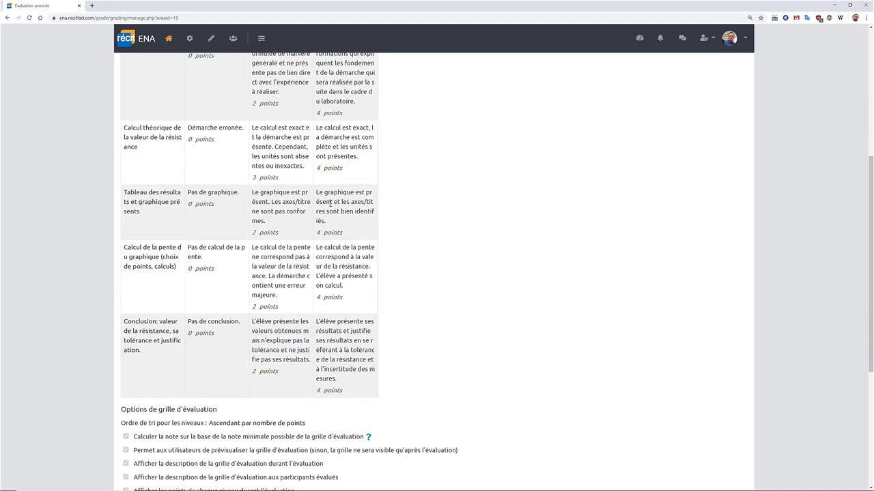
{"action": "scroll", "coordinate": [330, 203], "scroll_direction": "down", "scroll_amount": 3}
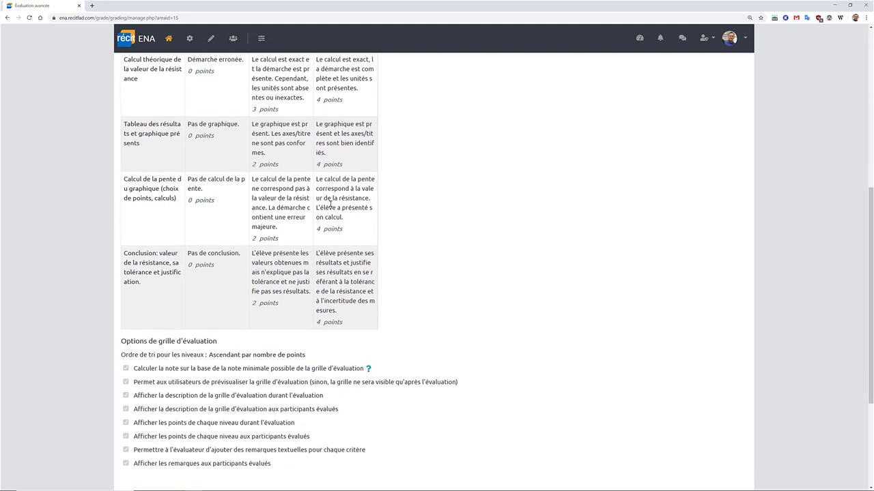
{"action": "scroll", "coordinate": [335, 204], "scroll_direction": "up", "scroll_amount": 6}
{"action": "scroll", "coordinate": [334, 203], "scroll_direction": "up", "scroll_amount": 5}
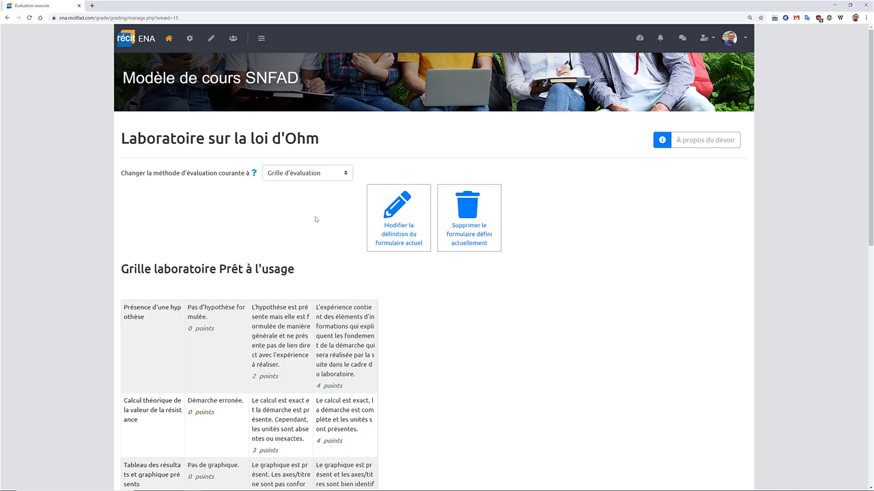
- Open the settings of the "Laboratoire sur la loi d'Ohm" assignment and review its description, availability dates and submission types
{"action": "left_click", "coordinate": [7, 17]}
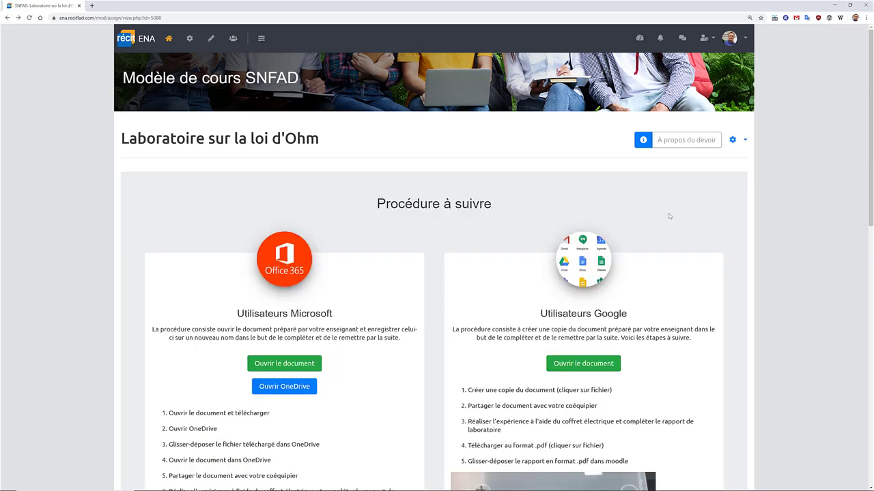
{"action": "left_click", "coordinate": [745, 142]}
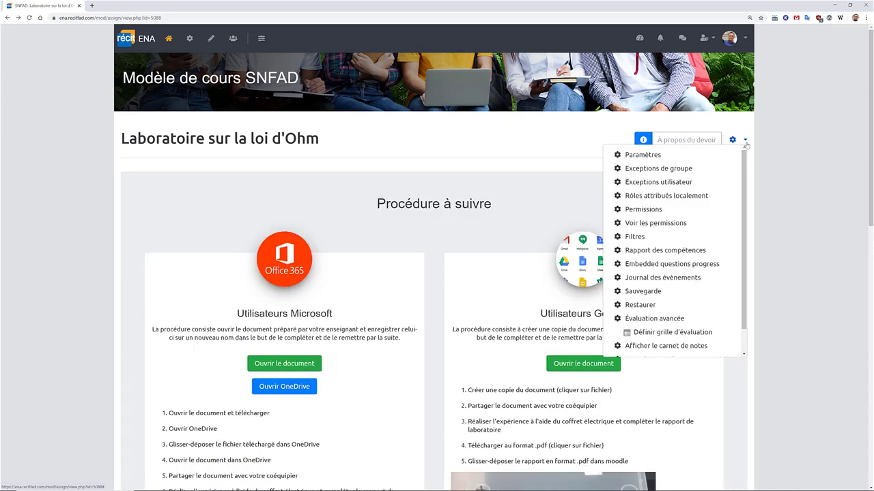
{"action": "left_click", "coordinate": [634, 156]}
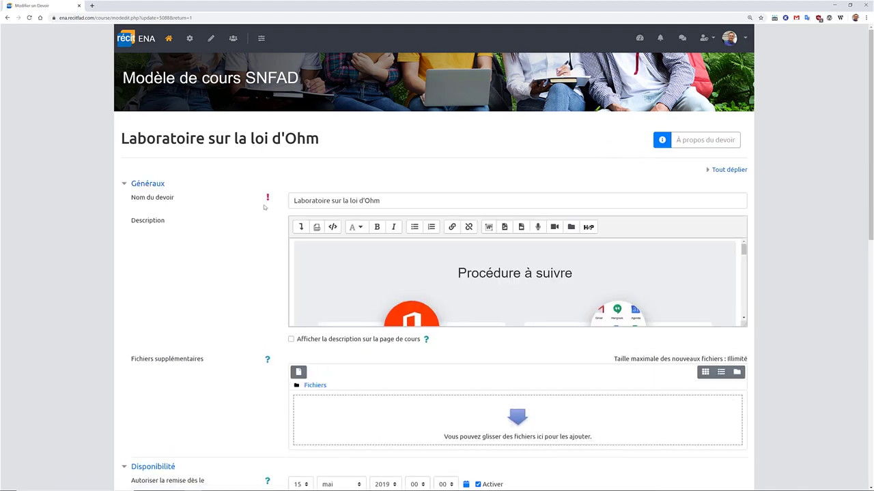
{"action": "scroll", "coordinate": [403, 204], "scroll_direction": "down", "scroll_amount": 2}
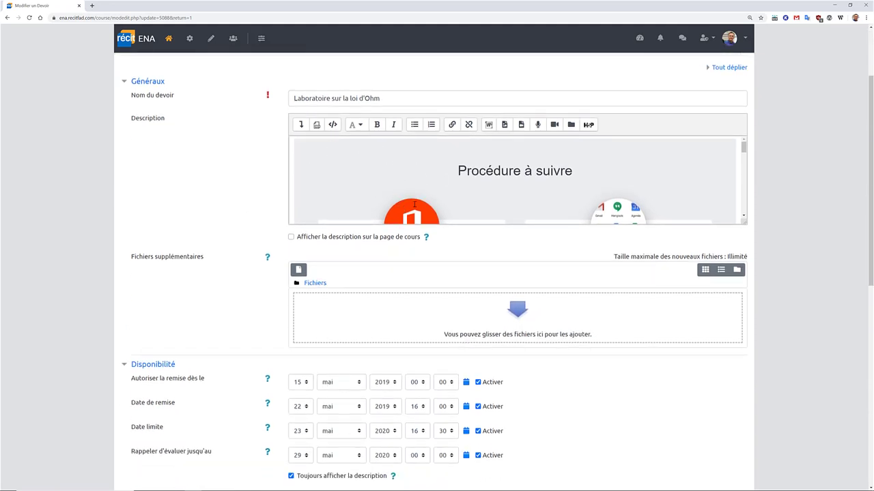
{"action": "scroll", "coordinate": [409, 198], "scroll_direction": "down", "scroll_amount": 1}
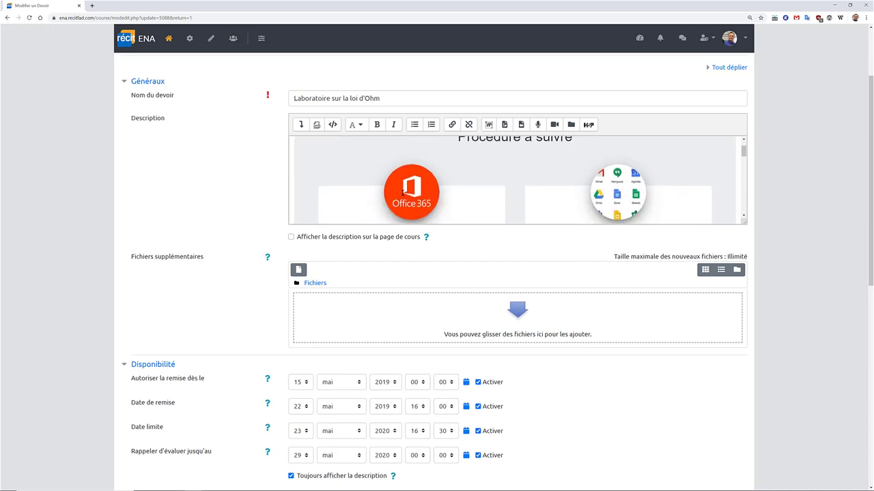
{"action": "scroll", "coordinate": [228, 187], "scroll_direction": "down", "scroll_amount": 1}
{"action": "scroll", "coordinate": [228, 186], "scroll_direction": "down", "scroll_amount": 4}
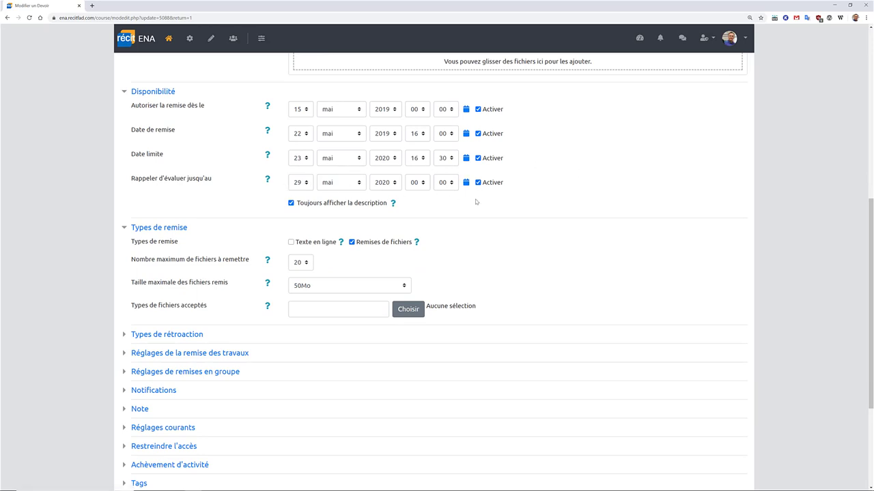
{"action": "scroll", "coordinate": [500, 201], "scroll_direction": "down", "scroll_amount": 2}
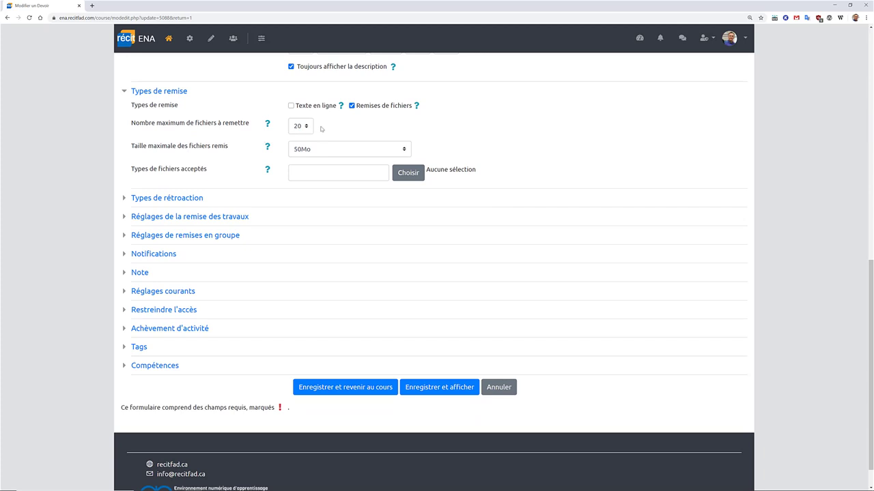
- Review the assignment's feedback types and its grade settings, including the grading method, and leave the settings without saving
{"action": "left_click", "coordinate": [127, 200]}
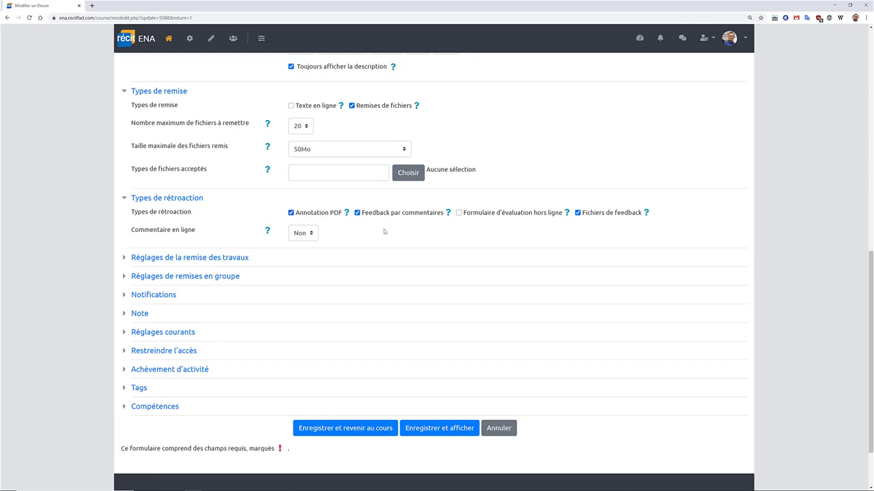
{"action": "left_click", "coordinate": [124, 315]}
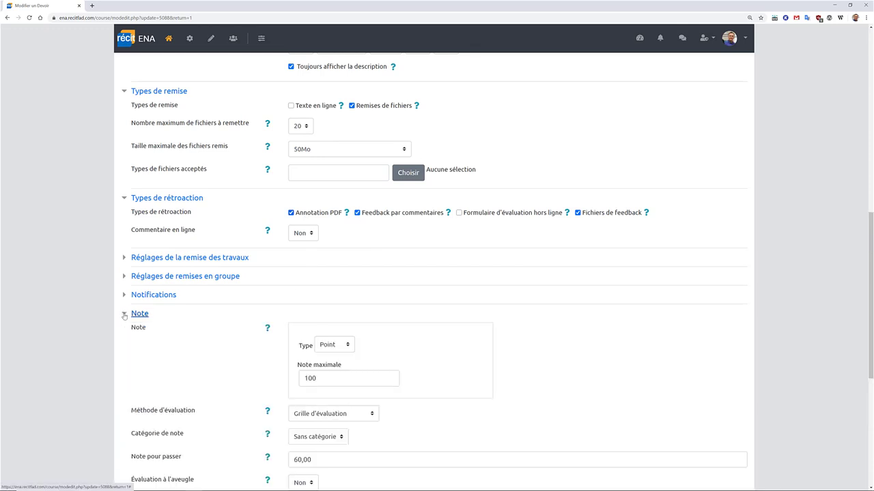
{"action": "scroll", "coordinate": [209, 327], "scroll_direction": "down", "scroll_amount": 3}
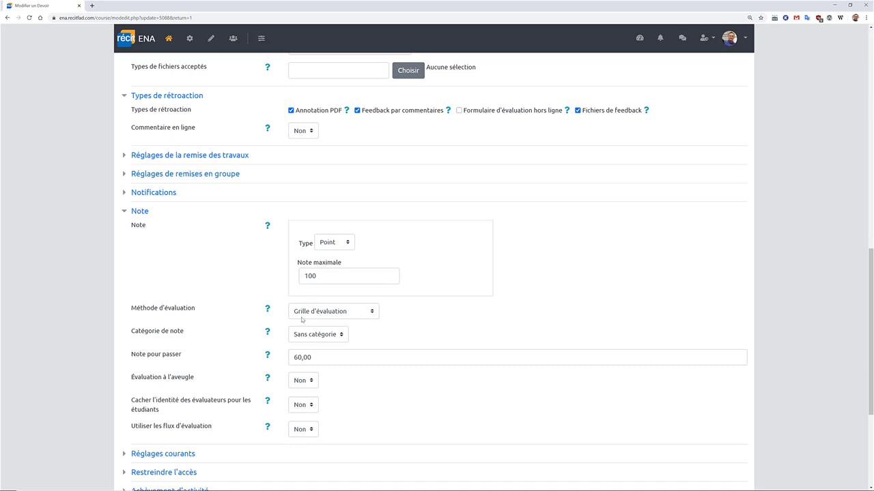
{"action": "scroll", "coordinate": [281, 314], "scroll_direction": "down", "scroll_amount": 1}
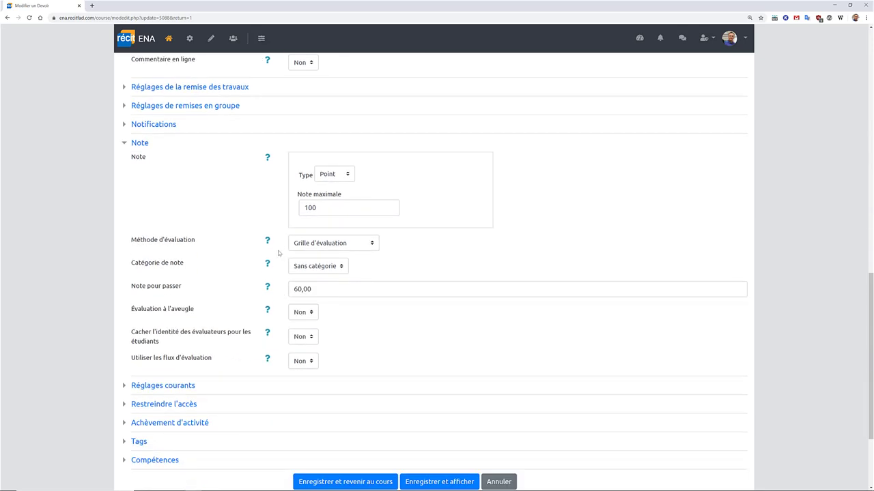
{"action": "scroll", "coordinate": [283, 246], "scroll_direction": "down", "scroll_amount": 2}
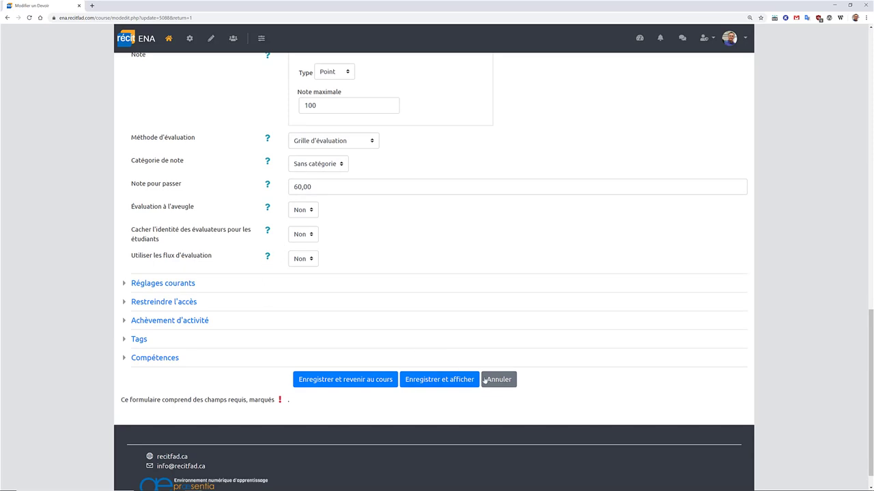
{"action": "left_click", "coordinate": [488, 381]}
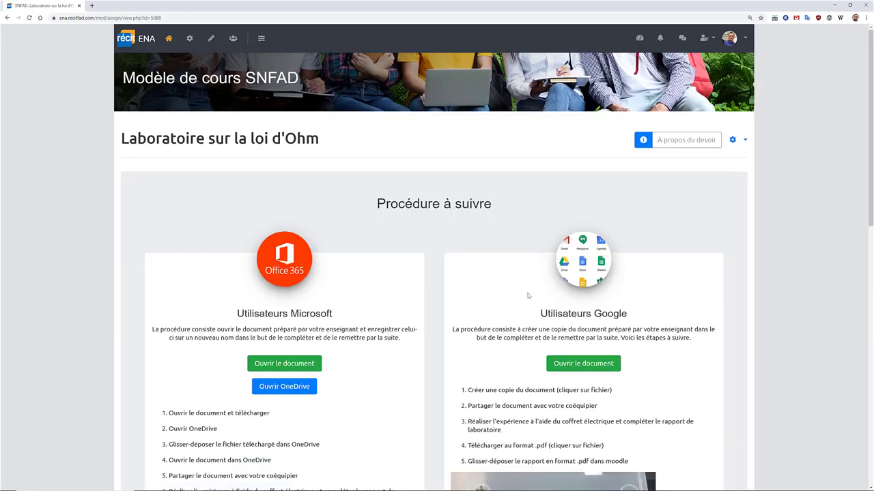
- Turn on editing mode and return to the course's main page
{"action": "scroll", "coordinate": [415, 337], "scroll_direction": "down", "scroll_amount": 5}
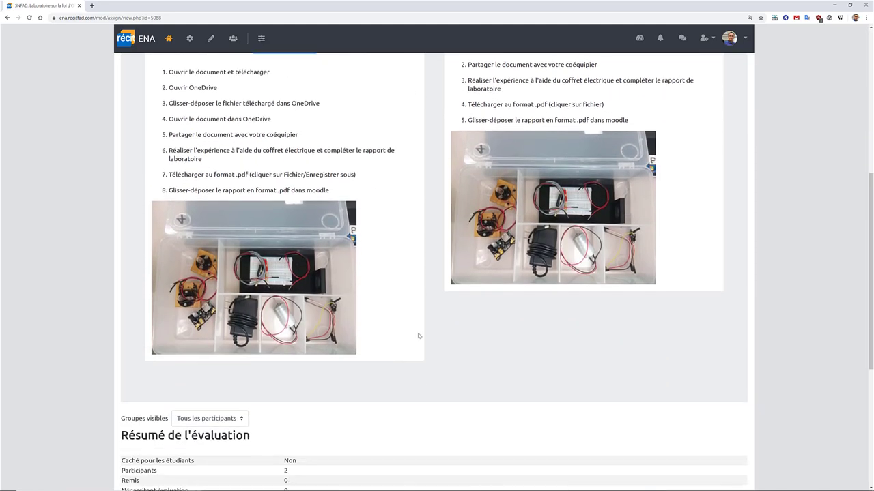
{"action": "left_click", "coordinate": [211, 42]}
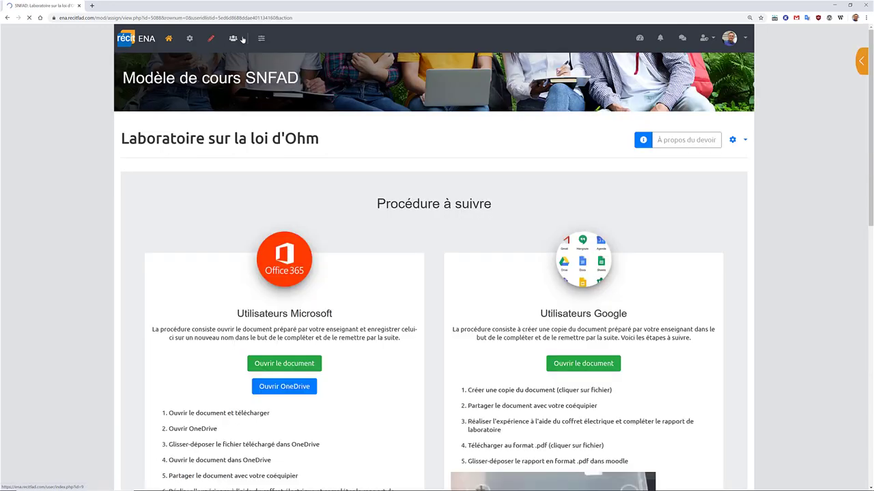
{"action": "left_click", "coordinate": [168, 39]}
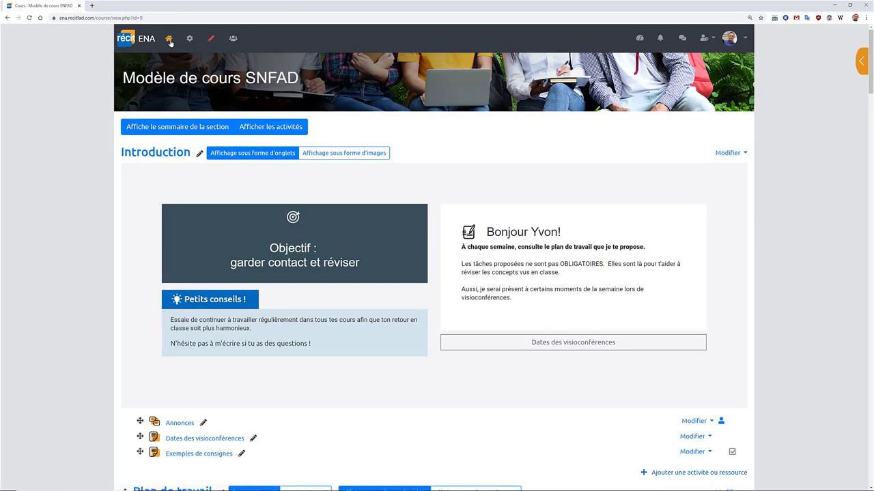
- Add a new Devoir activity to the Semaine 4 section of the course
{"action": "scroll", "coordinate": [518, 342], "scroll_direction": "down", "scroll_amount": 6}
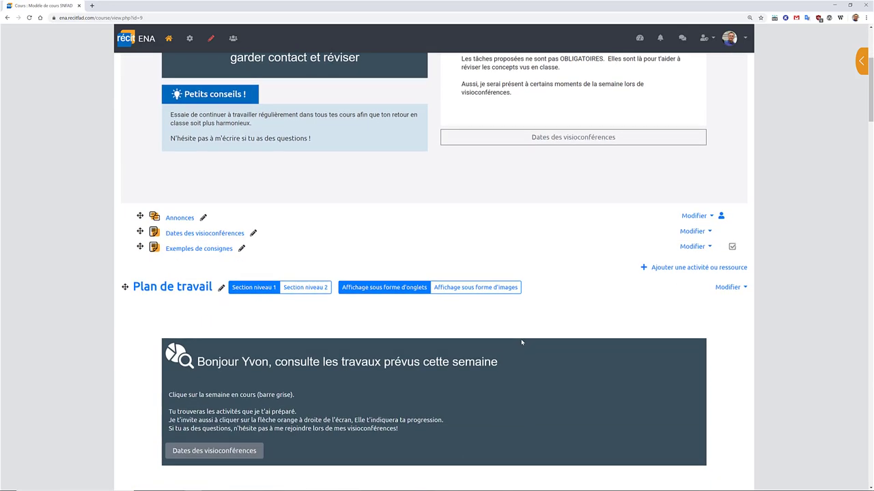
{"action": "scroll", "coordinate": [532, 333], "scroll_direction": "down", "scroll_amount": 10}
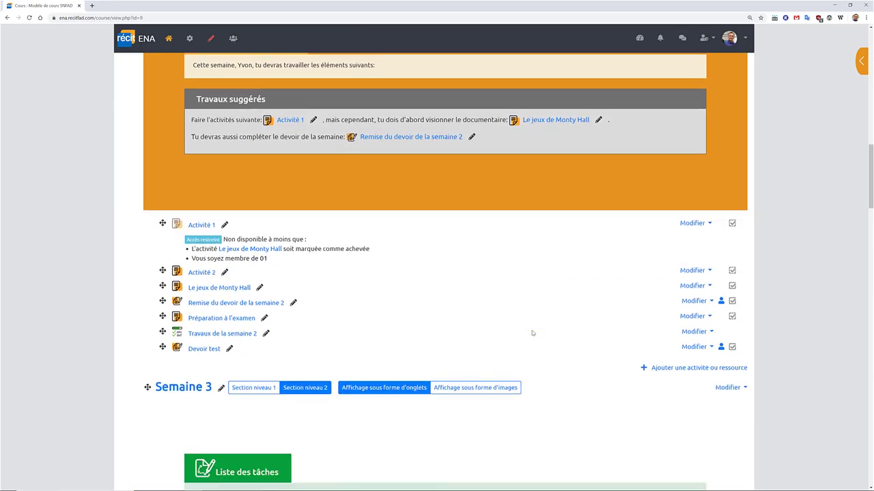
{"action": "scroll", "coordinate": [533, 333], "scroll_direction": "down", "scroll_amount": 5}
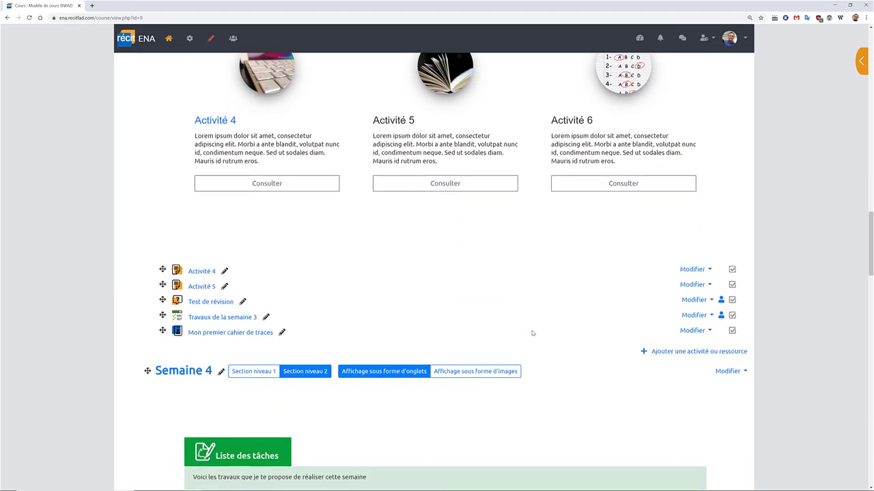
{"action": "scroll", "coordinate": [281, 305], "scroll_direction": "down", "scroll_amount": 3}
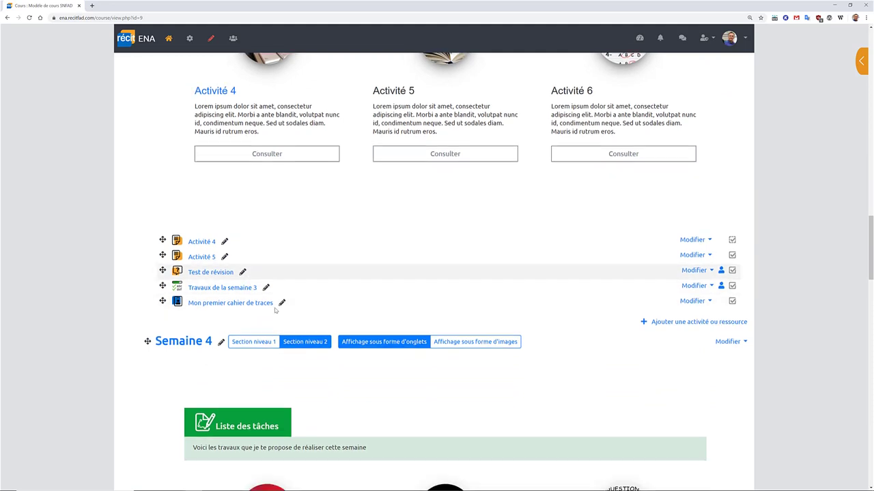
{"action": "scroll", "coordinate": [312, 307], "scroll_direction": "down", "scroll_amount": 3}
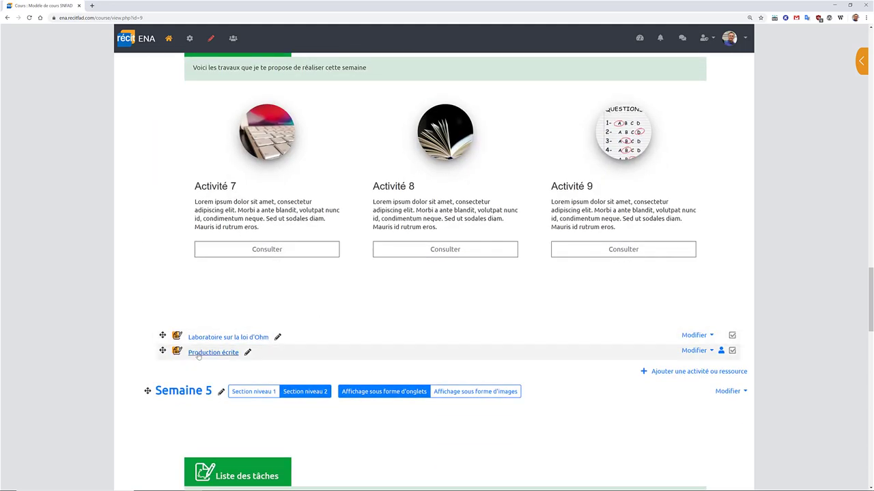
{"action": "left_click", "coordinate": [662, 372]}
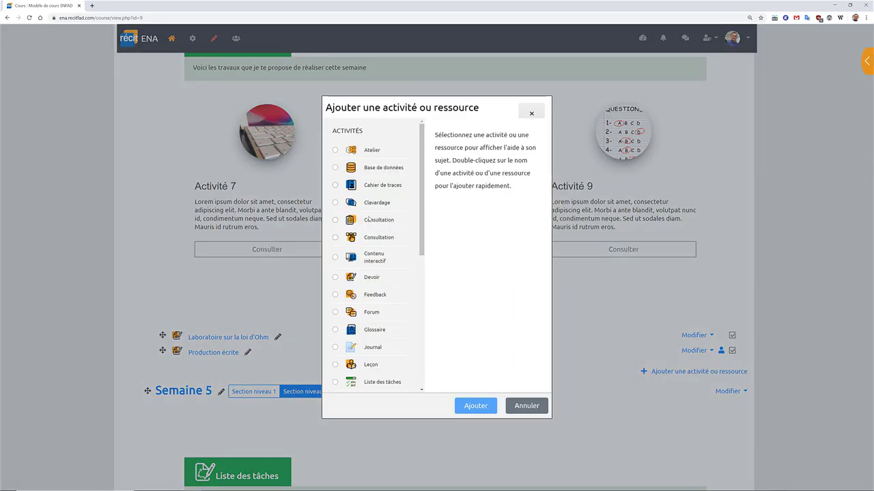
{"action": "scroll", "coordinate": [366, 271], "scroll_direction": "down", "scroll_amount": 1}
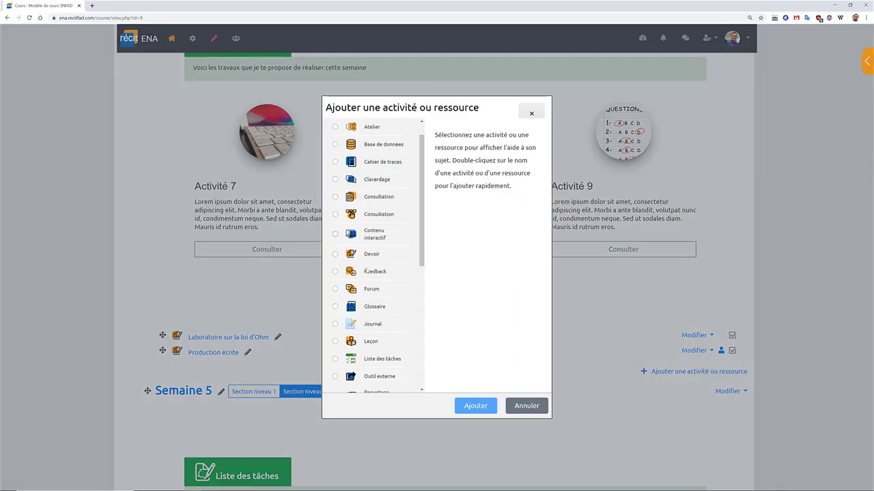
{"action": "left_click", "coordinate": [361, 243]}
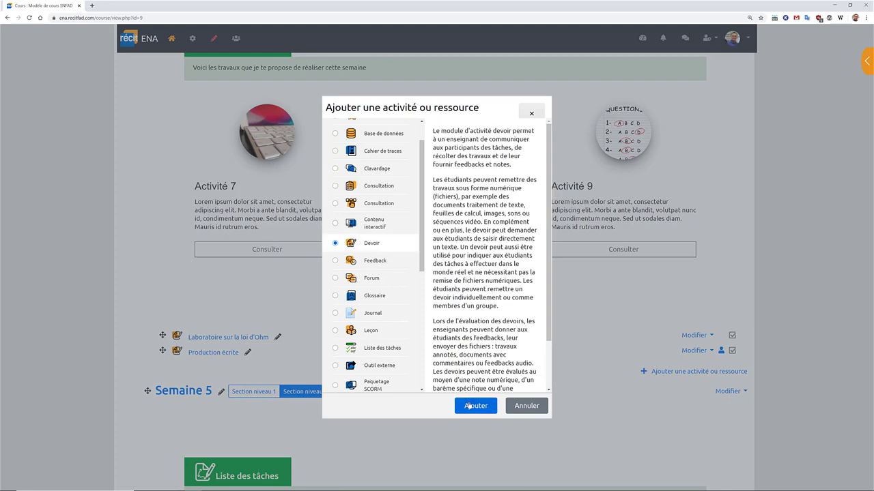
{"action": "left_click", "coordinate": [470, 404]}
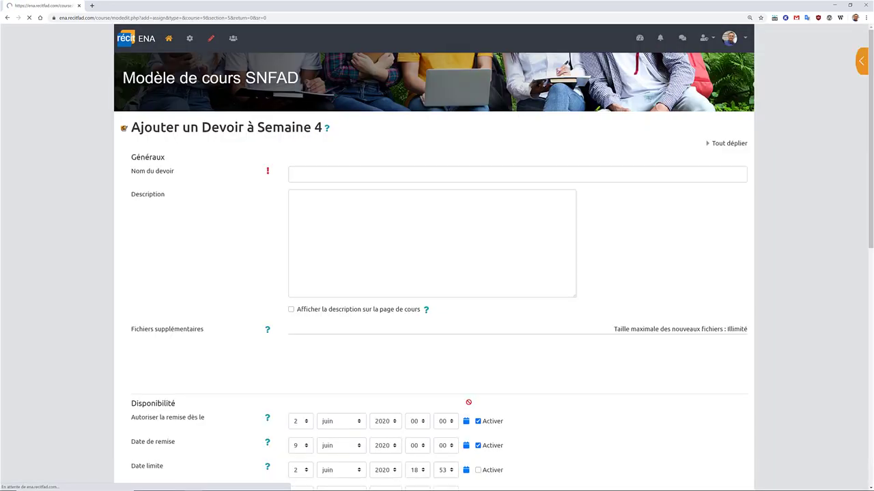
- Name the new assignment "Exemple de devoir"
{"action": "left_click", "coordinate": [302, 176]}
{"action": "type", "text": "ex"}
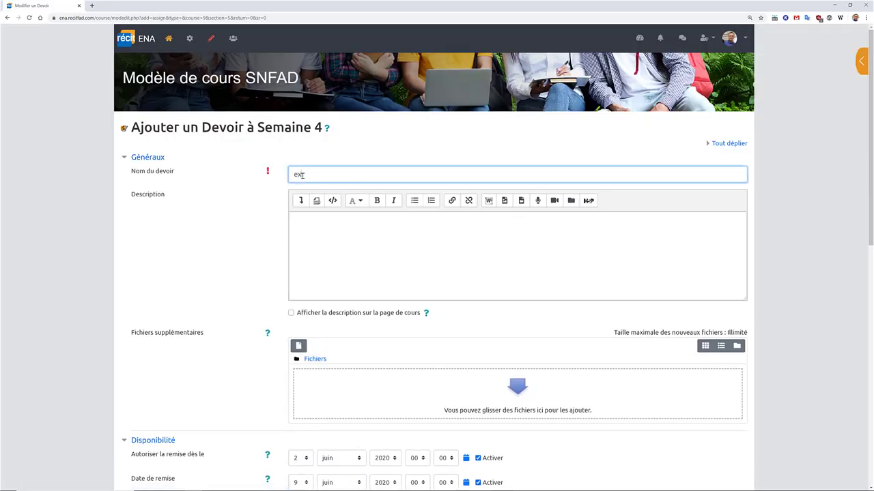
{"action": "type", "text": "emple de devoir"}
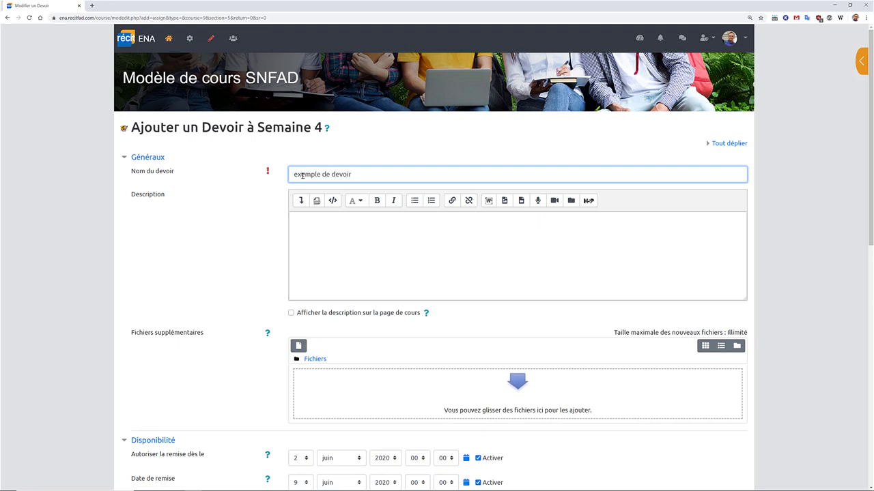
{"action": "key", "text": "Home"}
{"action": "key", "text": "Delete"}
{"action": "type", "text": "E"}
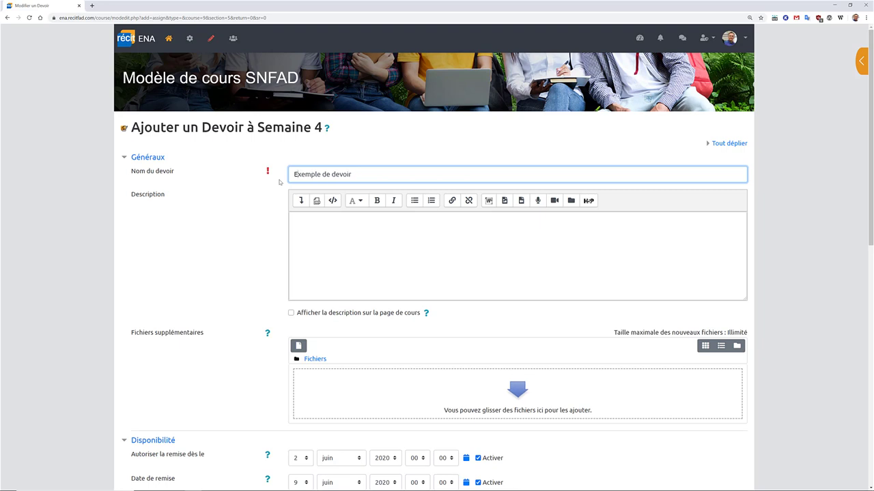
- Enter "Description ici" as the assignment's description and expand its feedback type settings
{"action": "left_click", "coordinate": [339, 240]}
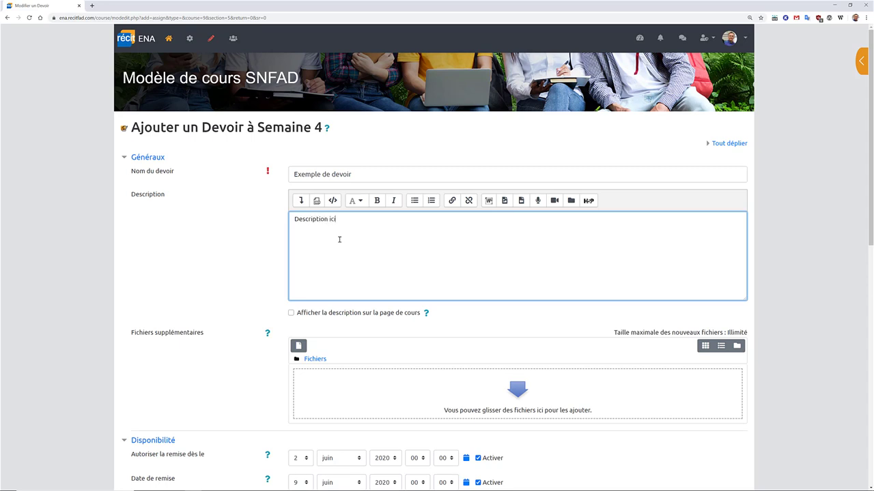
{"action": "scroll", "coordinate": [339, 239], "scroll_direction": "down", "scroll_amount": 5}
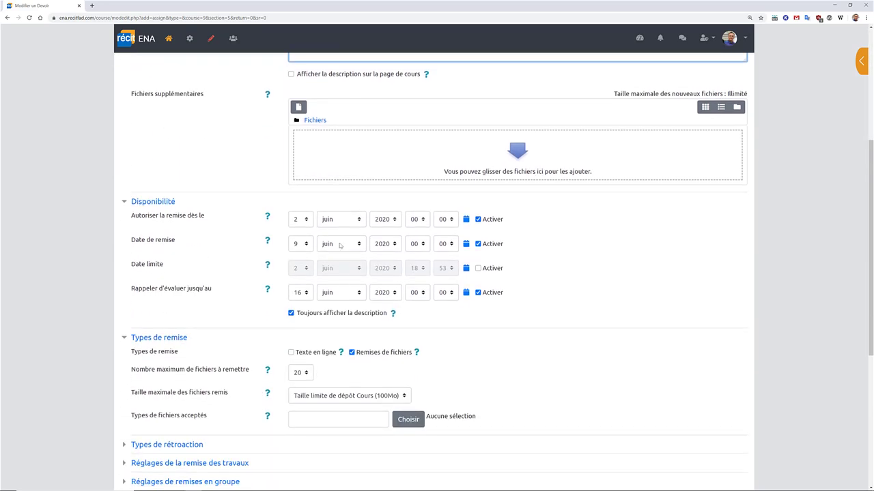
{"action": "scroll", "coordinate": [385, 275], "scroll_direction": "down", "scroll_amount": 4}
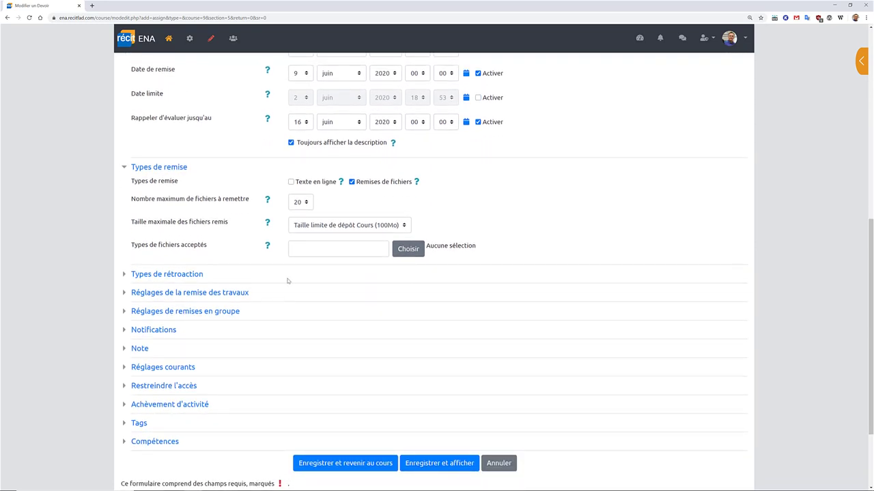
{"action": "left_click", "coordinate": [174, 276]}
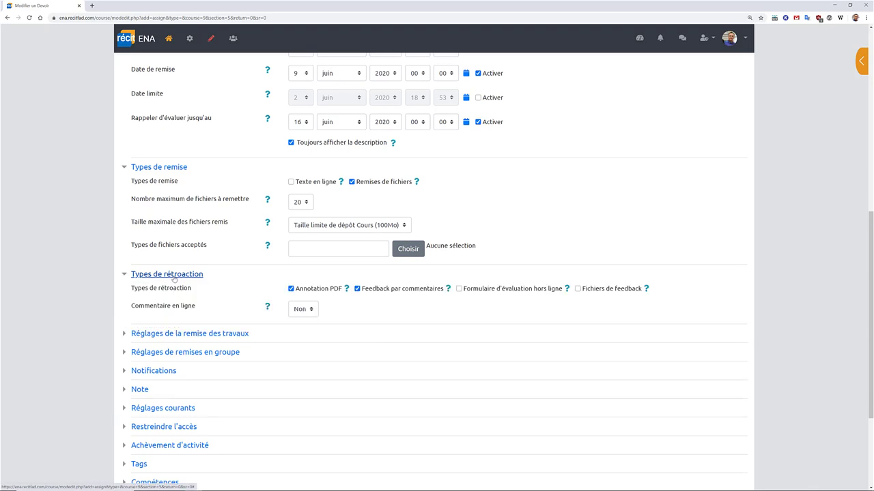
{"action": "scroll", "coordinate": [302, 278], "scroll_direction": "down", "scroll_amount": 3}
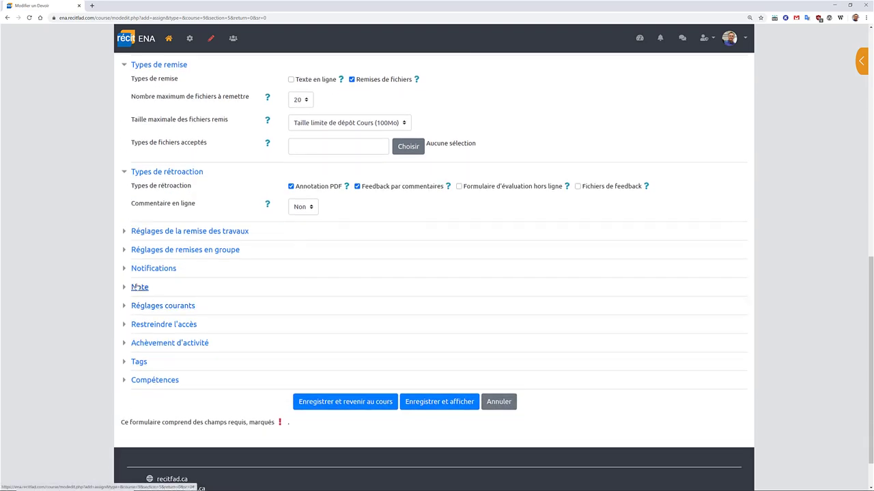
- Set the assignment's grading method to Grille d'évaluation, and save and display the assignment
{"action": "left_click", "coordinate": [139, 287]}
{"action": "scroll", "coordinate": [330, 394], "scroll_direction": "down", "scroll_amount": 2}
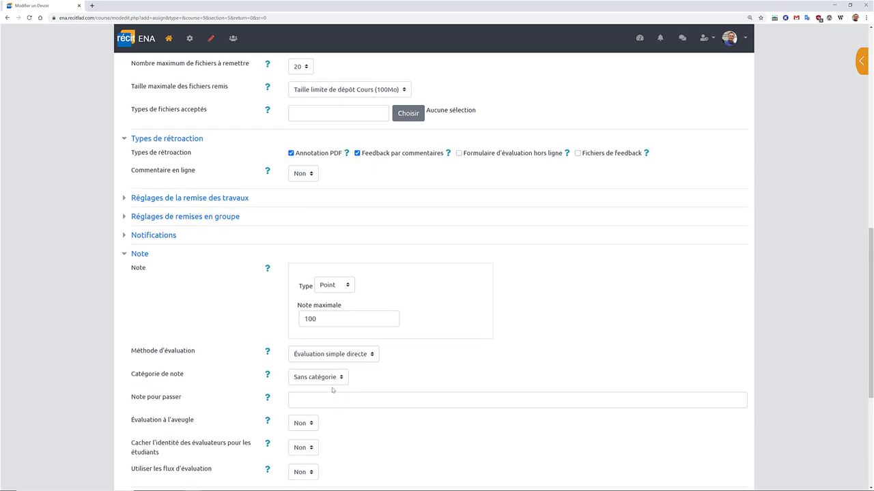
{"action": "left_click", "coordinate": [297, 325]}
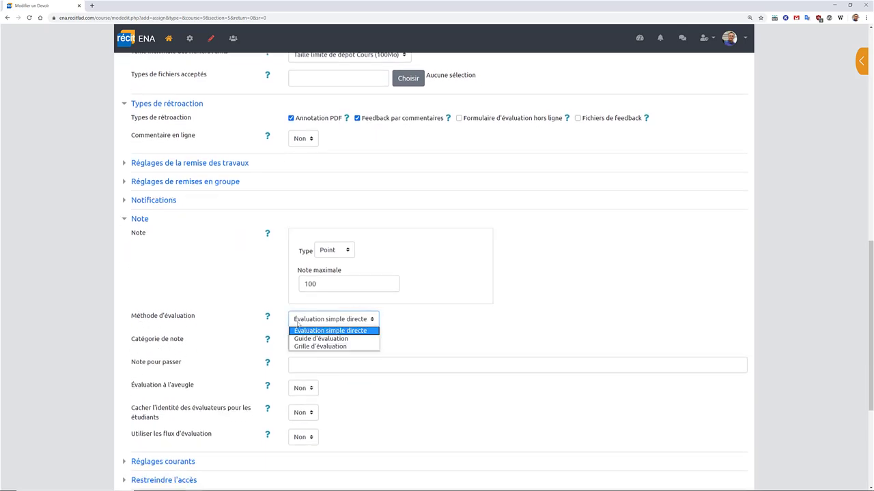
{"action": "left_click", "coordinate": [330, 348]}
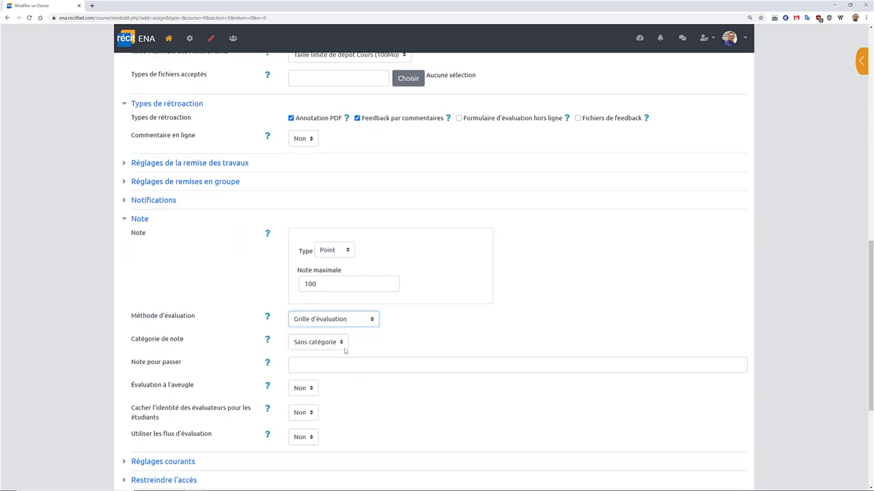
{"action": "scroll", "coordinate": [407, 304], "scroll_direction": "down", "scroll_amount": 5}
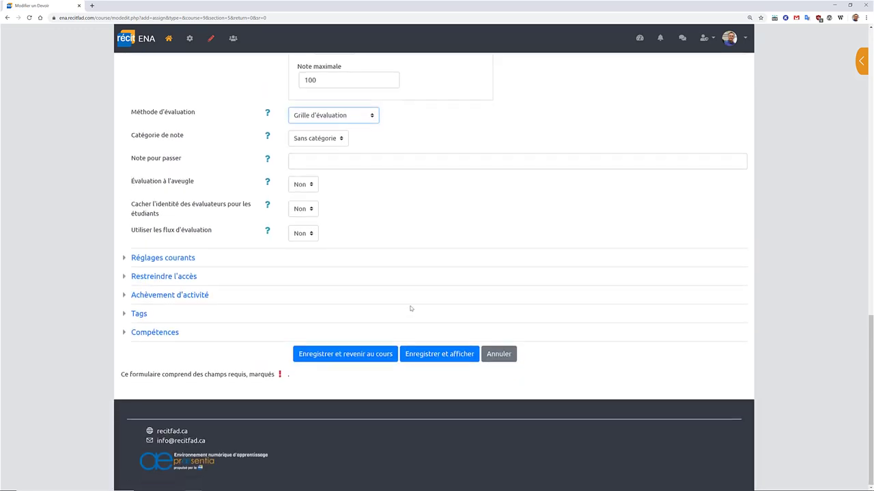
{"action": "left_click", "coordinate": [439, 353]}
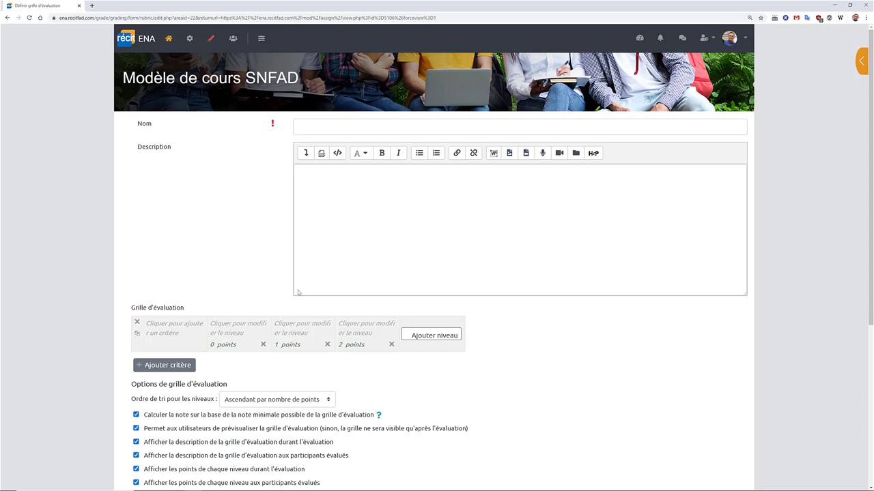
- Name the new grading rubric "Exemple de grille"
{"action": "scroll", "coordinate": [237, 267], "scroll_direction": "down", "scroll_amount": 1}
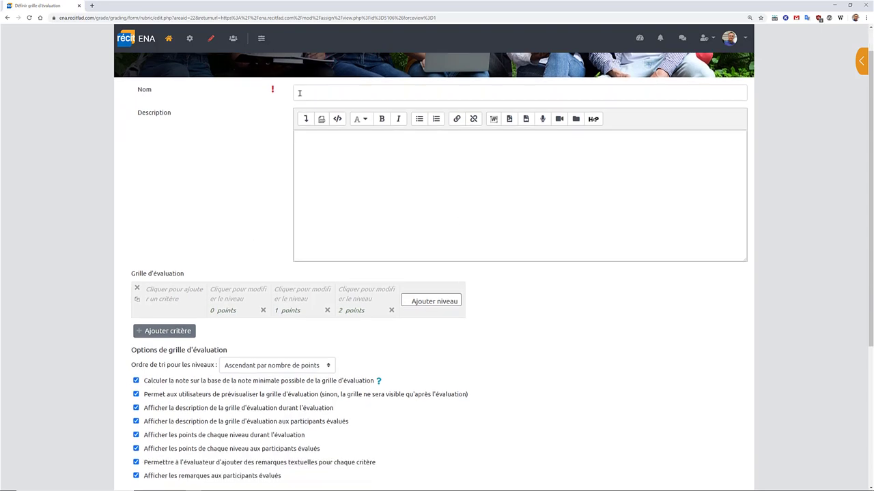
{"action": "left_click", "coordinate": [301, 93]}
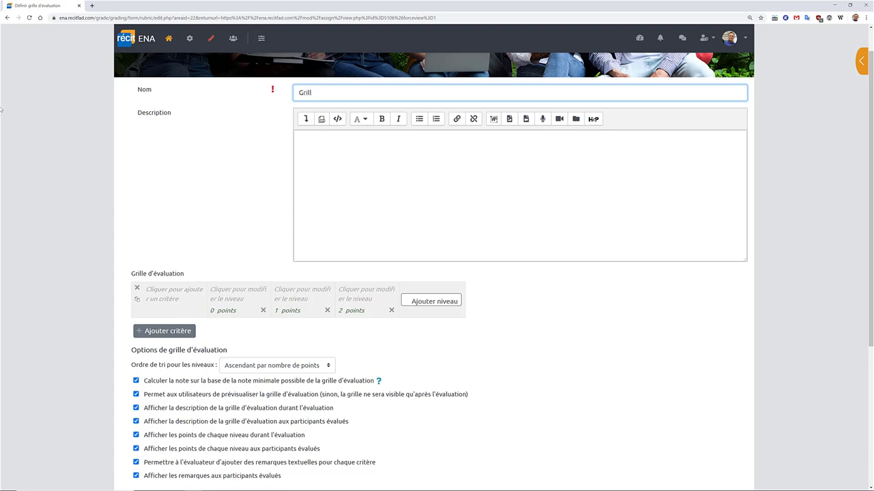
{"action": "key", "text": "BackSpace"}
{"action": "key", "text": "BackSpace"}
{"action": "key", "text": "BackSpace"}
{"action": "key", "text": "BackSpace"}
{"action": "key", "text": "BackSpace"}
{"action": "type", "text": "Exemple de g"}
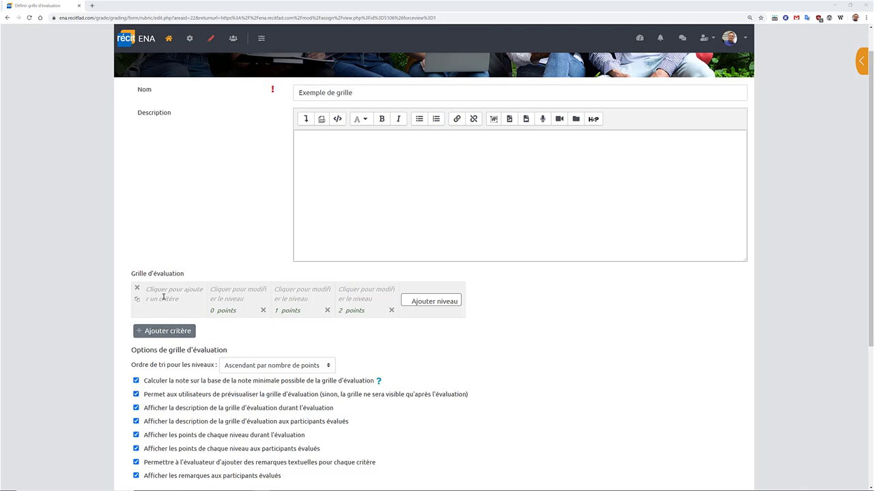
- Name the rubric's first criterion "Présence d'une hypothèse" and describe its 0-point level as "Pas d'hypothèse formulée."
{"action": "left_click", "coordinate": [163, 297]}
{"action": "type", "text": "Présence d'une hypothèse"}
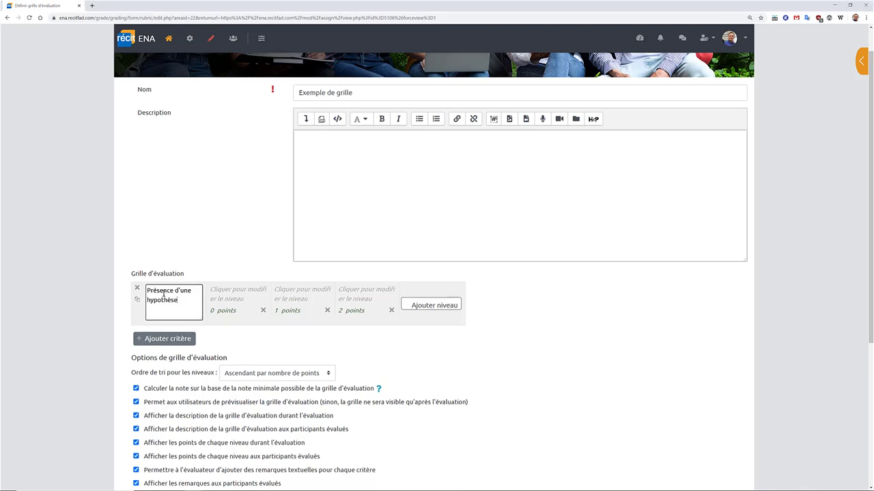
{"action": "key", "text": "alt+Tab"}
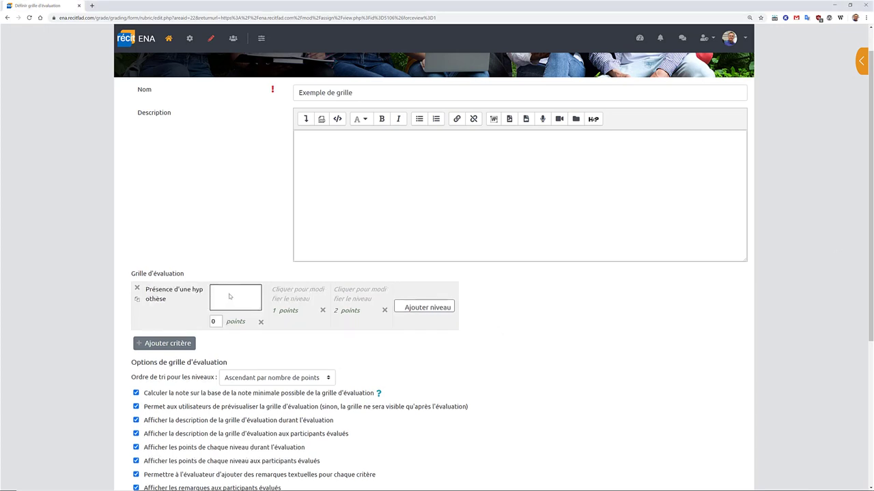
{"action": "type", "text": "Pas d'hypothèse formulée."}
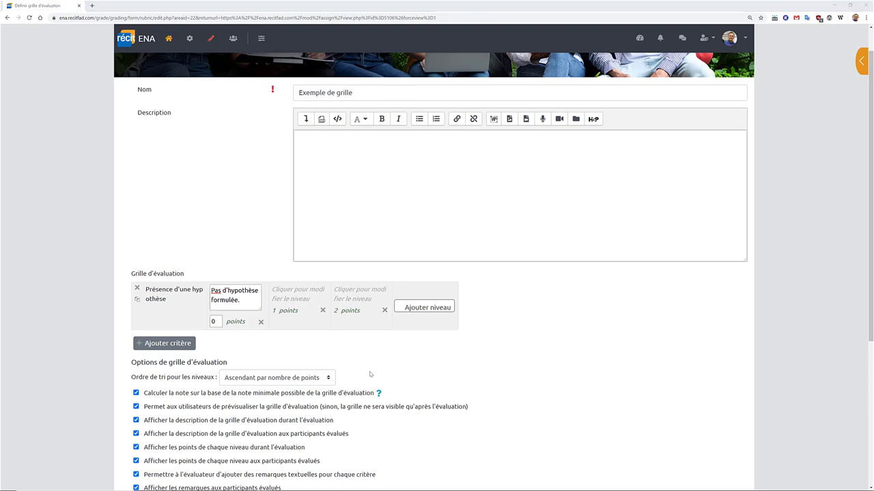
- Paste the description beginning "L'hypothèse est présente mais elle est formulée de manière générale" into the criterion's second level and set it to 2 points
{"action": "left_click", "coordinate": [309, 301]}
{"action": "key", "text": "ctrl+v"}
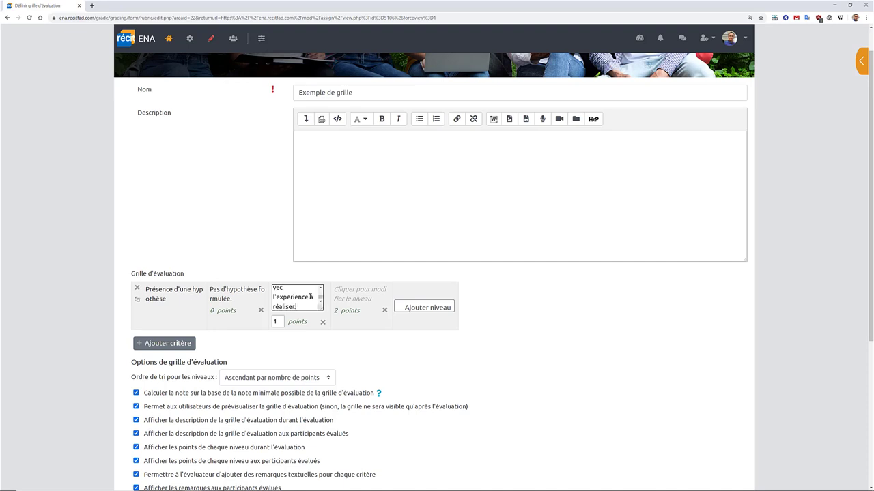
{"action": "left_click", "coordinate": [277, 321]}
{"action": "type", "text": "2"}
{"action": "left_click_drag", "start_coordinate": [322, 308], "coordinate": [344, 419]}
{"action": "left_click", "coordinate": [402, 308]}
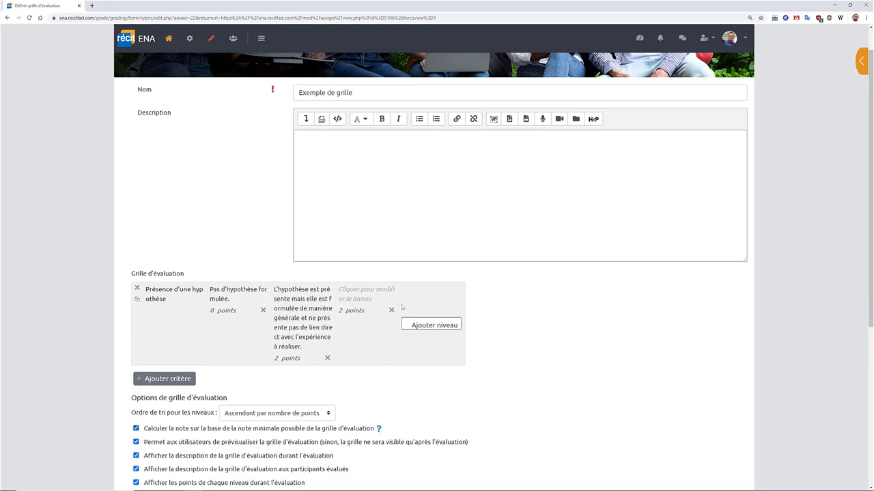
- Set the criterion's third level to 4 points and paste the description beginning "L'expérience contient des éléments d'informations"
{"action": "left_click", "coordinate": [352, 312]}
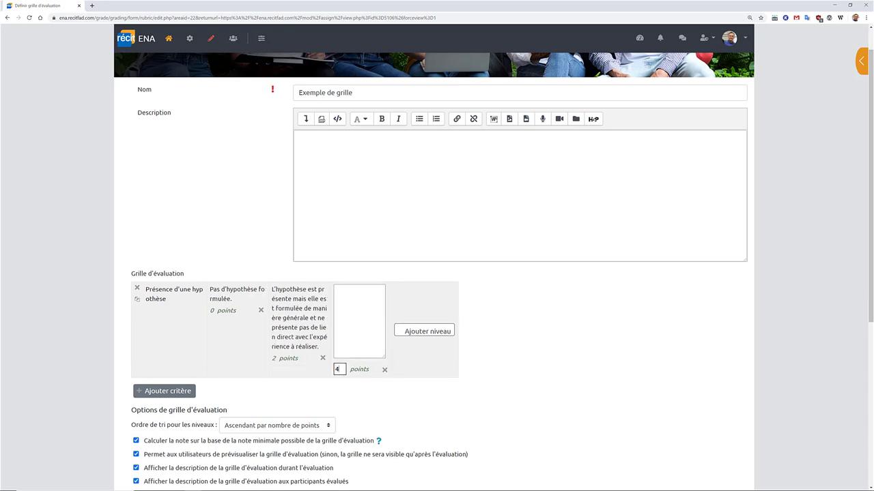
{"action": "key", "text": "alt+Tab"}
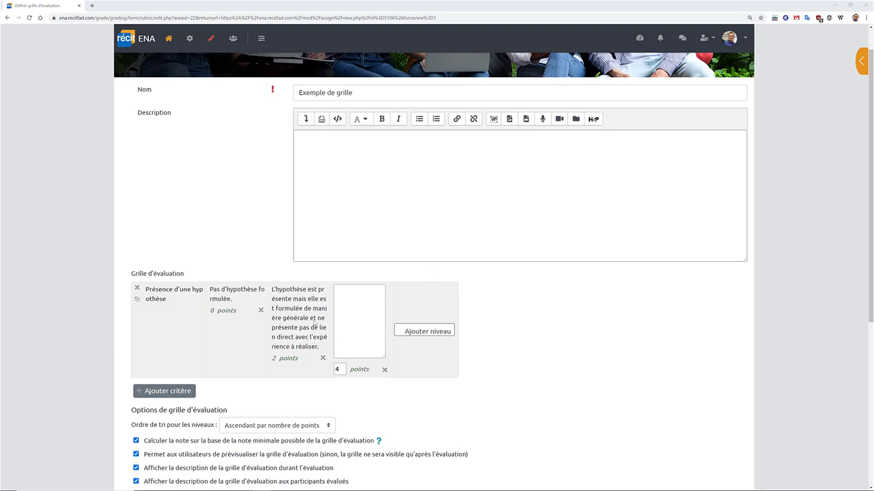
{"action": "left_click", "coordinate": [357, 317]}
{"action": "key", "text": "ctrl+v"}
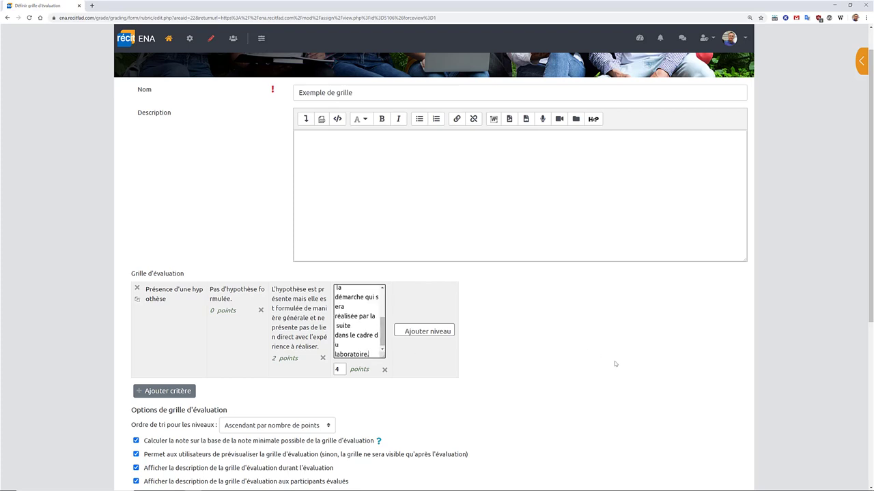
- Add a fourth level to the criterion and delete that level again
{"action": "left_click", "coordinate": [418, 333]}
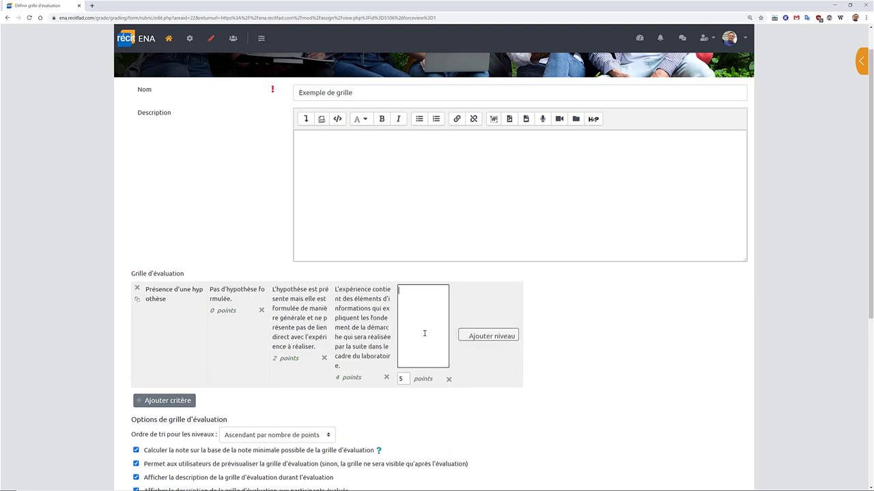
{"action": "left_click", "coordinate": [448, 379]}
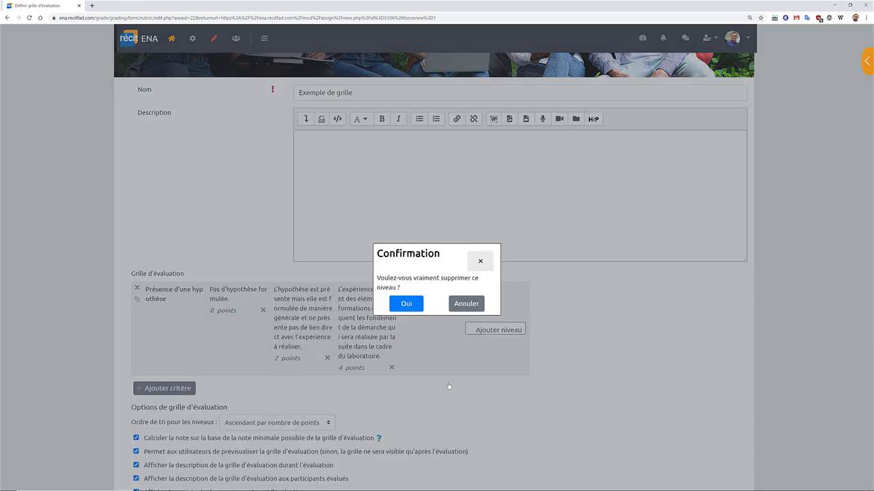
{"action": "left_click", "coordinate": [404, 307]}
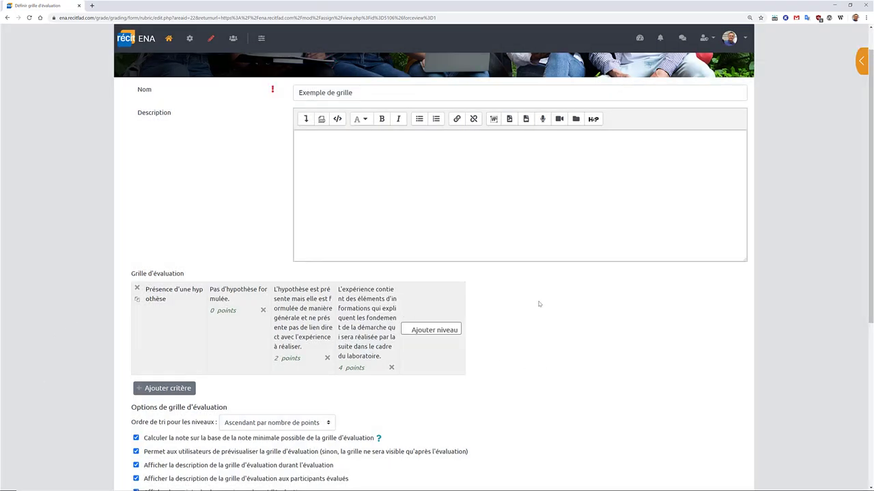
- Save the rubric as ready for use and open the list of all submissions for the assignment
{"action": "scroll", "coordinate": [538, 304], "scroll_direction": "down", "scroll_amount": 4}
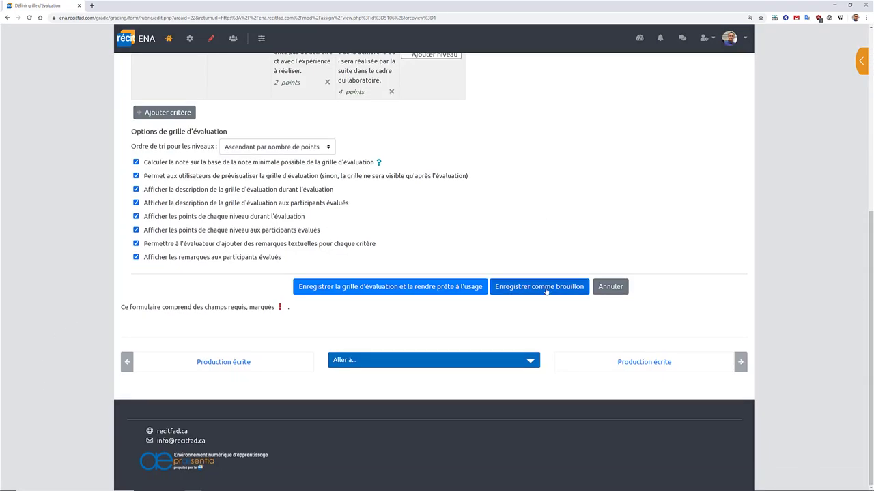
{"action": "left_click", "coordinate": [348, 290]}
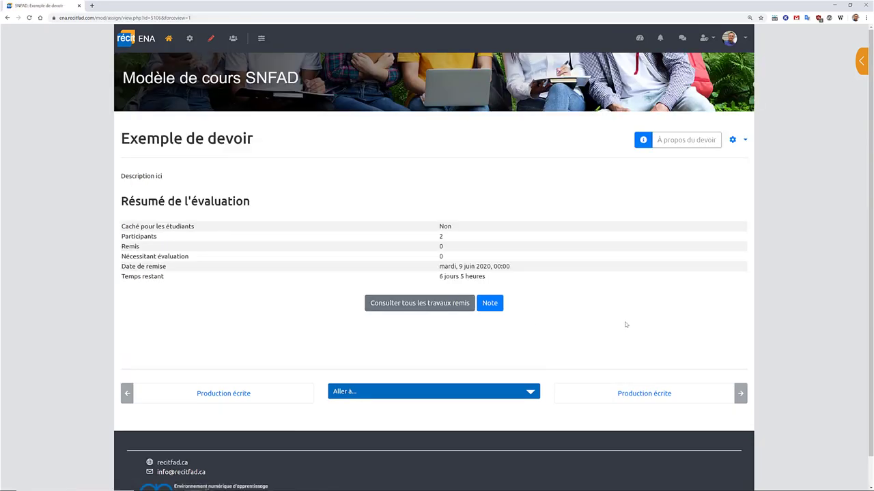
{"action": "left_click", "coordinate": [424, 303]}
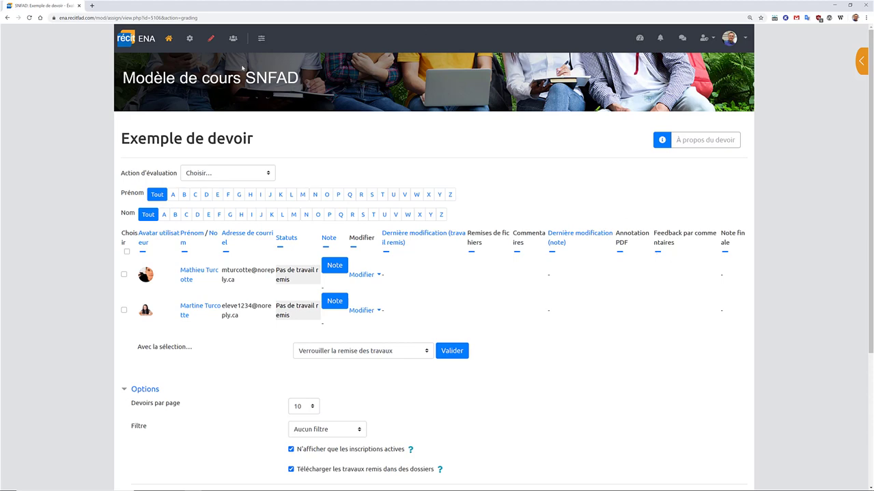
- Return to the course's main page and open the "Laboratoire sur la loi d'Ohm" assignment
{"action": "left_click", "coordinate": [166, 41]}
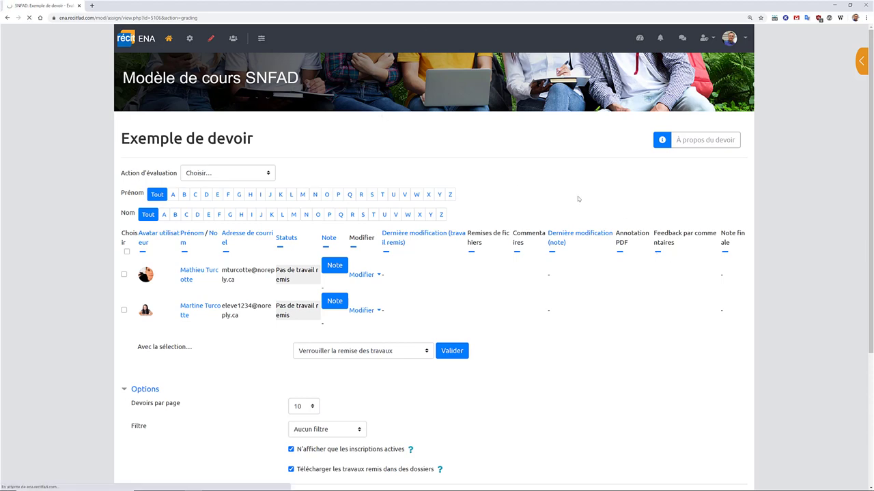
{"action": "scroll", "coordinate": [546, 288], "scroll_direction": "down", "scroll_amount": 5}
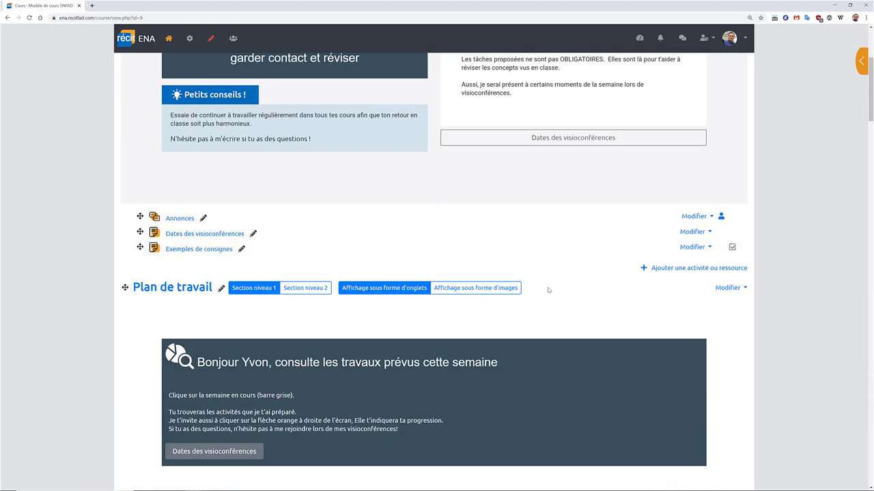
{"action": "scroll", "coordinate": [447, 362], "scroll_direction": "down", "scroll_amount": 15}
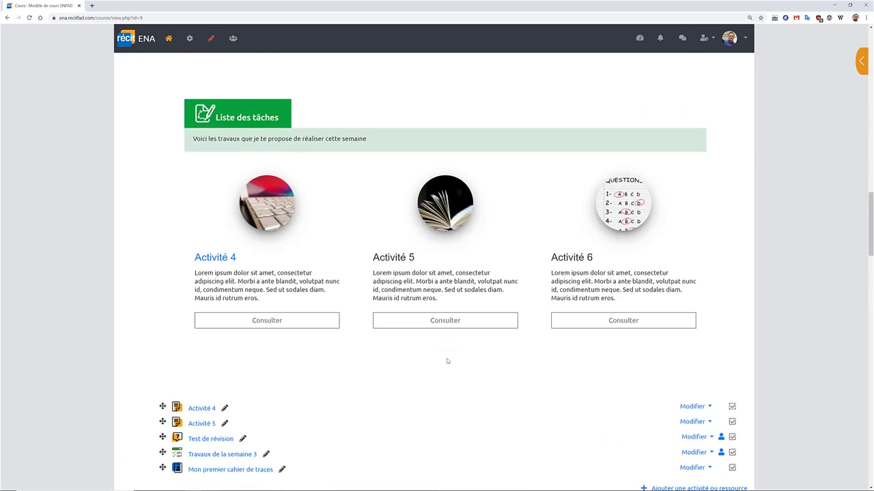
{"action": "scroll", "coordinate": [344, 319], "scroll_direction": "down", "scroll_amount": 2}
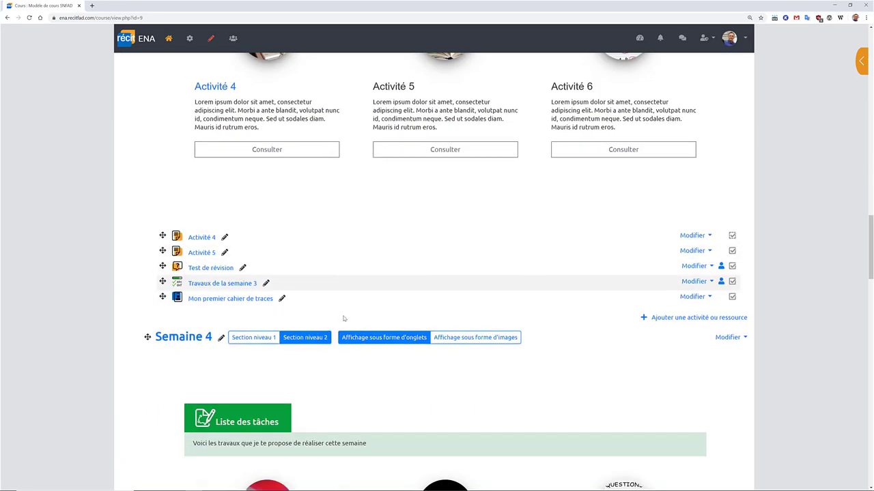
{"action": "scroll", "coordinate": [348, 318], "scroll_direction": "down", "scroll_amount": 5}
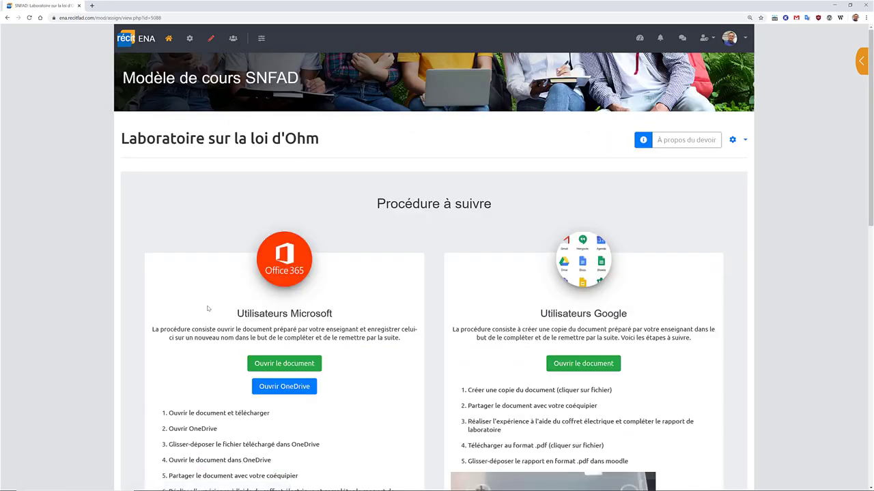
- Look over the Ohm's law assignment's instructions, and open its description from the settings in the visual page editor
{"action": "scroll", "coordinate": [248, 269], "scroll_direction": "down", "scroll_amount": 5}
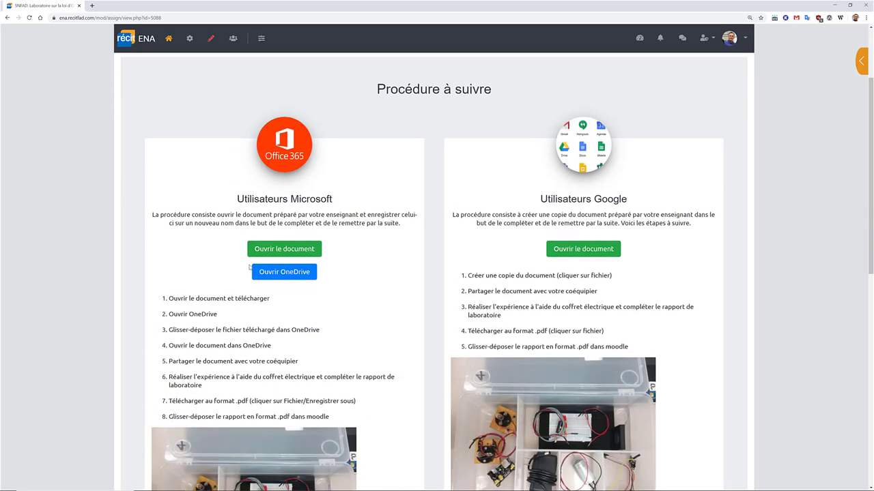
{"action": "scroll", "coordinate": [340, 294], "scroll_direction": "down", "scroll_amount": 1}
{"action": "scroll", "coordinate": [341, 294], "scroll_direction": "up", "scroll_amount": 4}
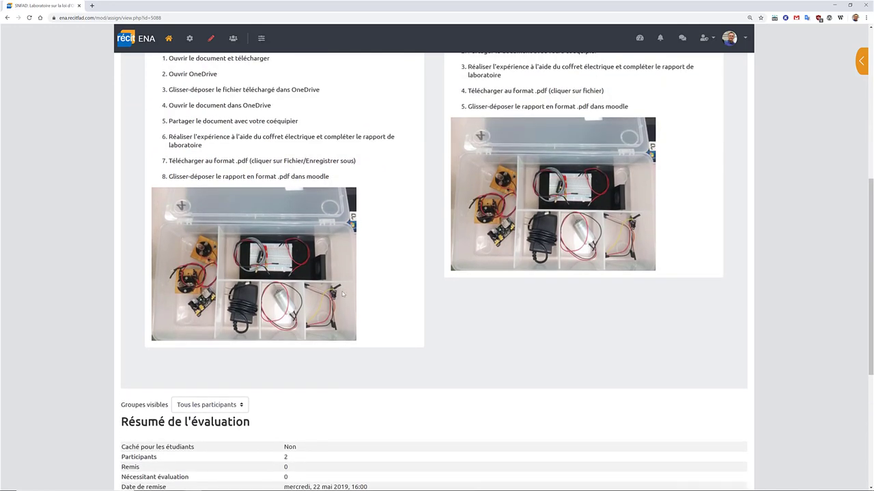
{"action": "scroll", "coordinate": [402, 337], "scroll_direction": "up", "scroll_amount": 3}
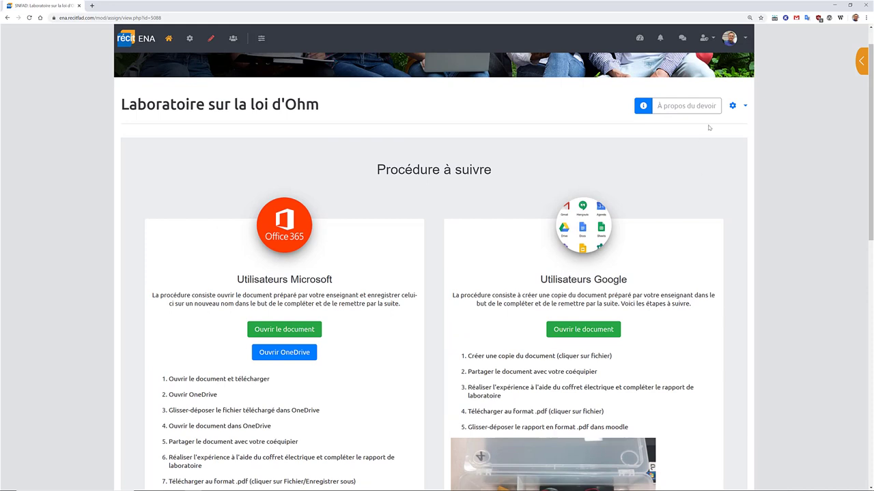
{"action": "left_click", "coordinate": [734, 107]}
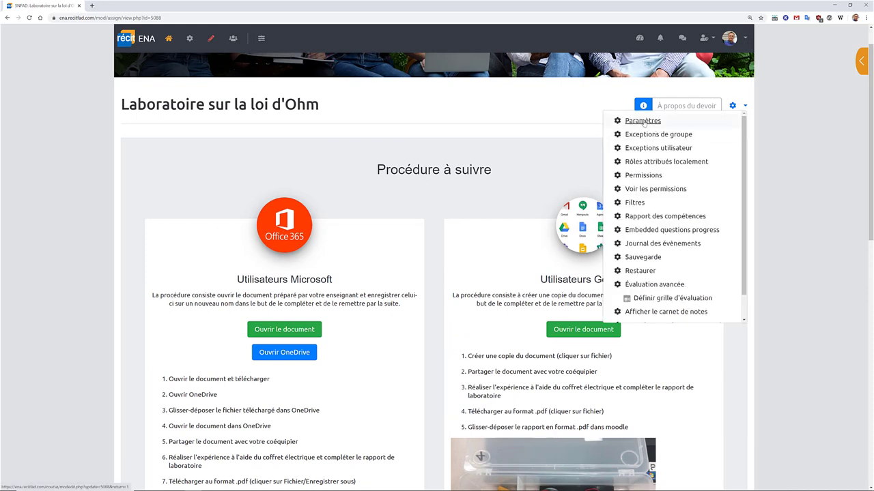
{"action": "left_click", "coordinate": [676, 121]}
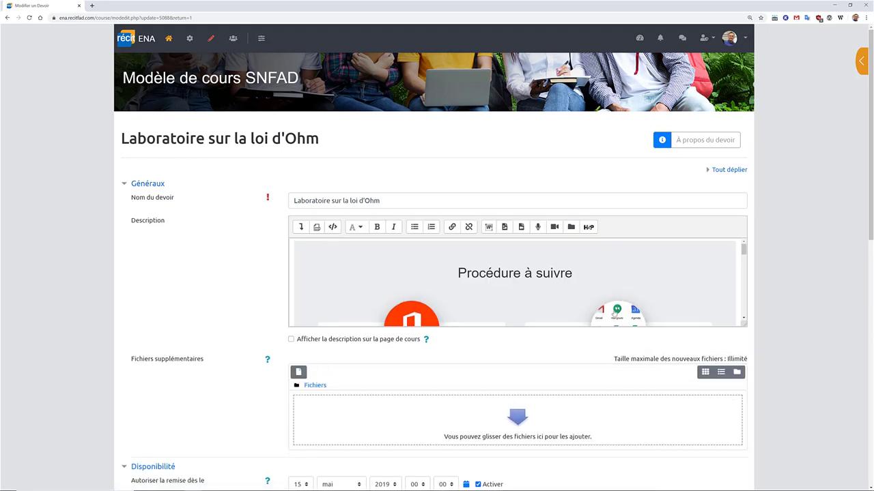
{"action": "left_click", "coordinate": [316, 228]}
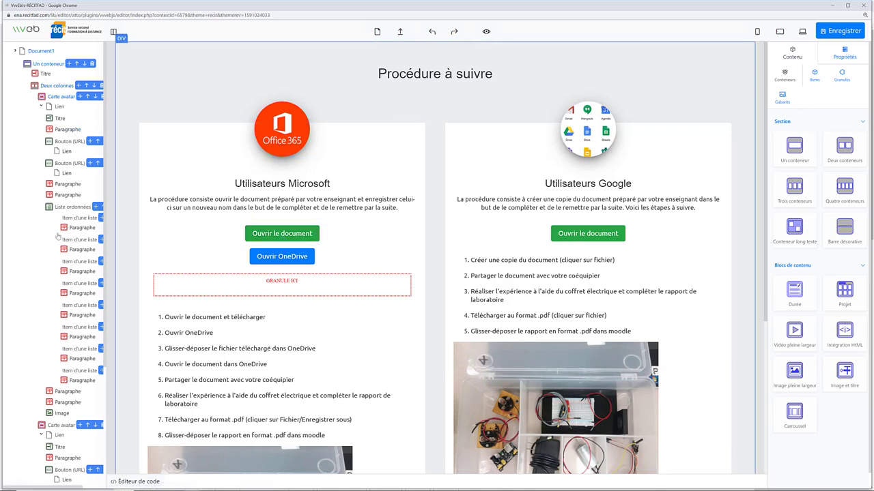
- Select the "Ouvrir le document" button of the Utilisateurs Microsoft card to show its properties
{"action": "scroll", "coordinate": [57, 284], "scroll_direction": "down", "scroll_amount": 3}
{"action": "scroll", "coordinate": [55, 297], "scroll_direction": "up", "scroll_amount": 3}
{"action": "left_click", "coordinate": [60, 144]}
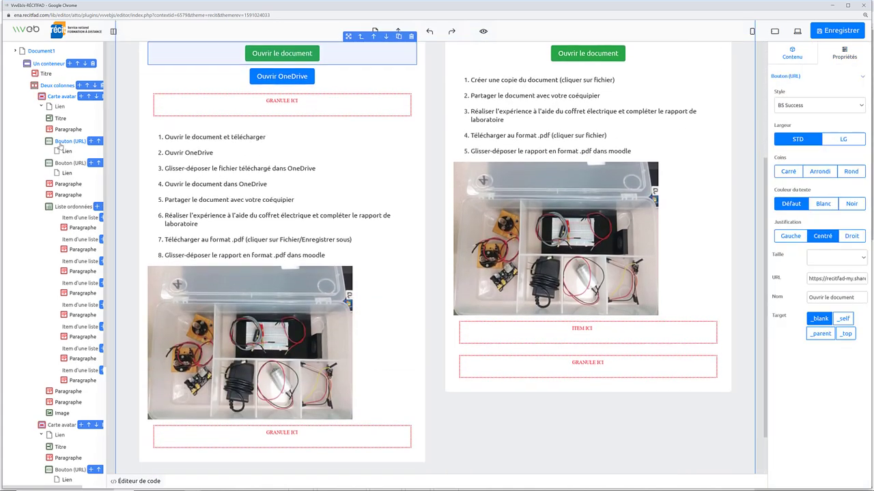